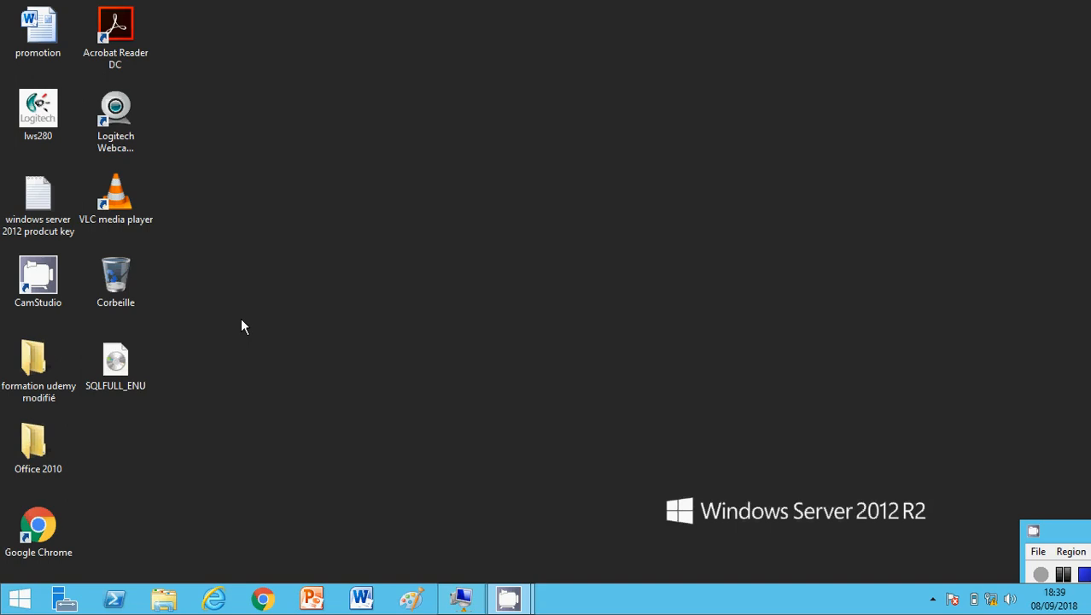
# Open the SQLFULL_ENU disc image, launch its setup application, and minimize the file window
pyautogui.doubleClick(116, 367)
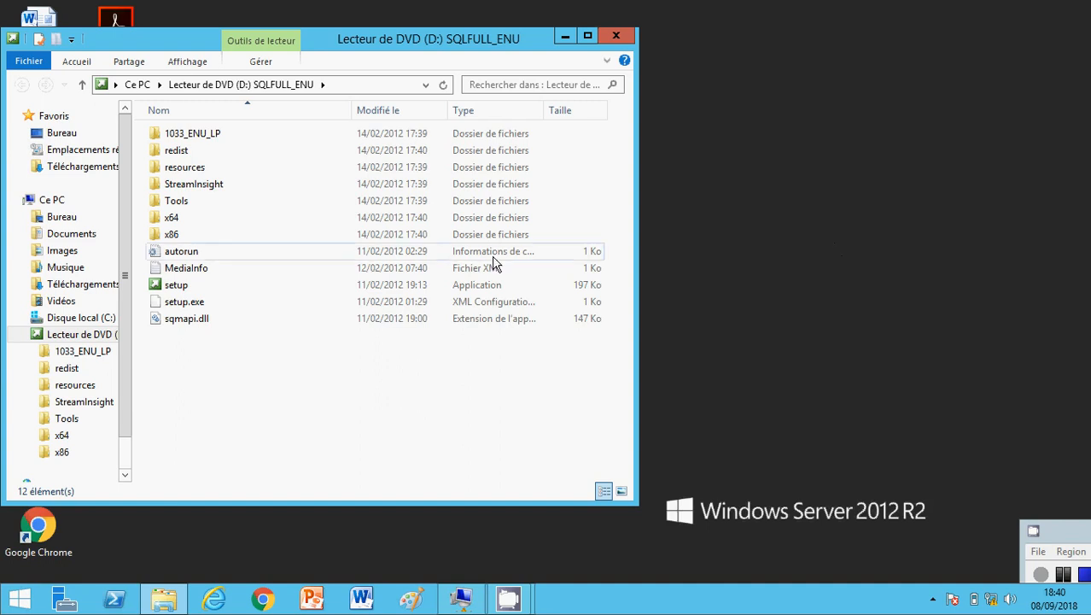
pyautogui.click(193, 288)
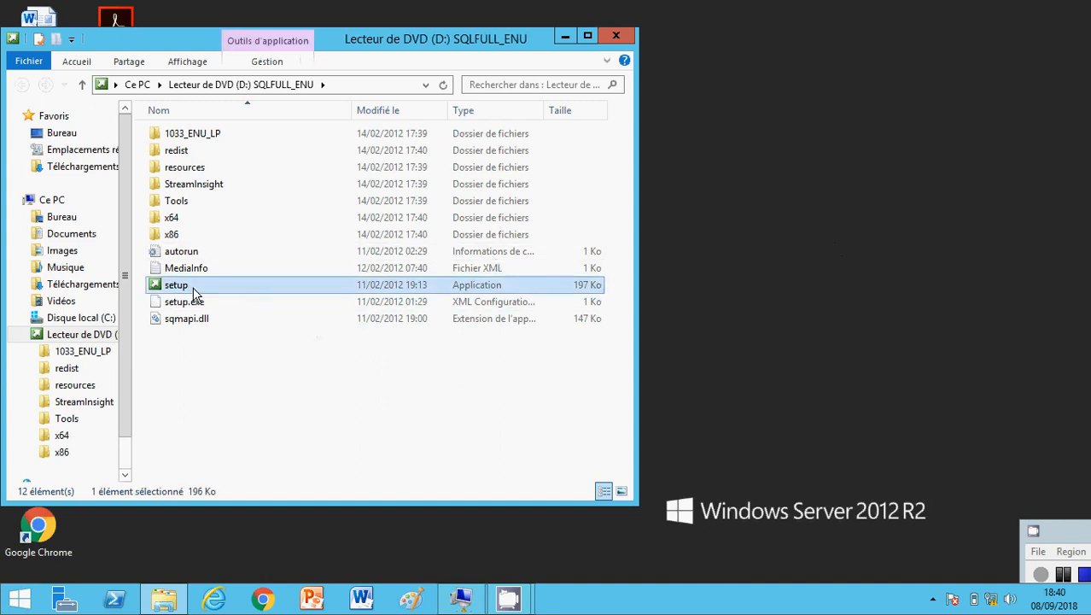
pyautogui.doubleClick(193, 290)
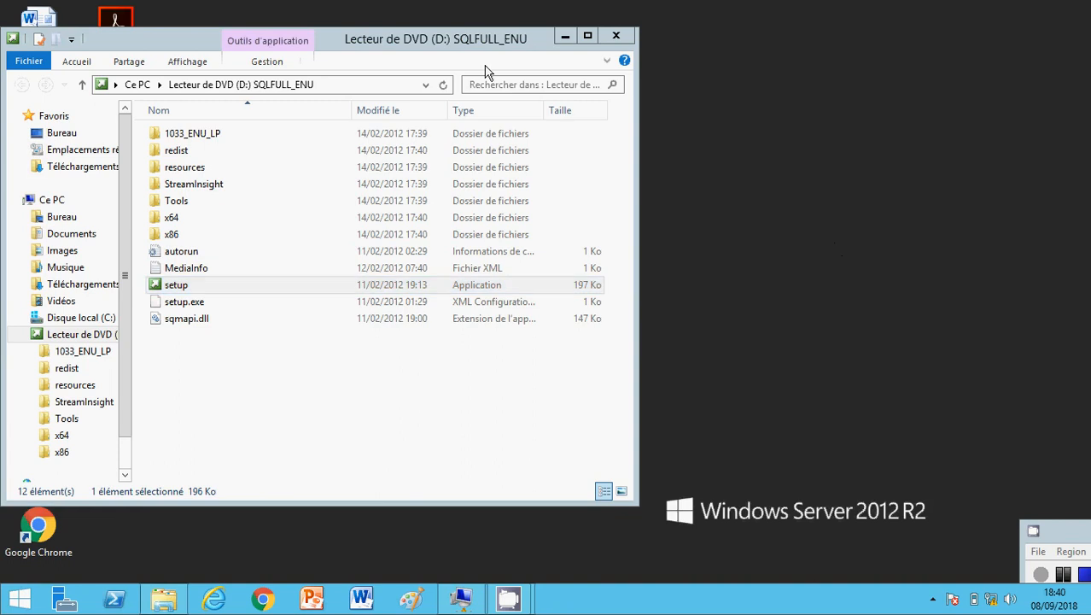
pyautogui.click(564, 38)
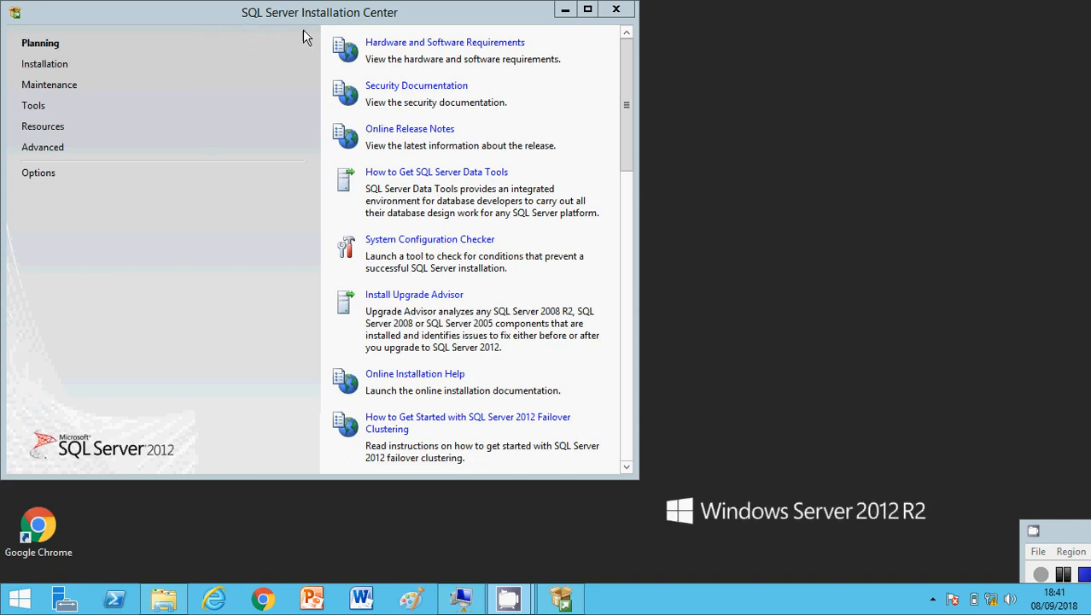
# Start a new SQL Server stand-alone installation and choose the free Evaluation edition
pyautogui.click(47, 64)
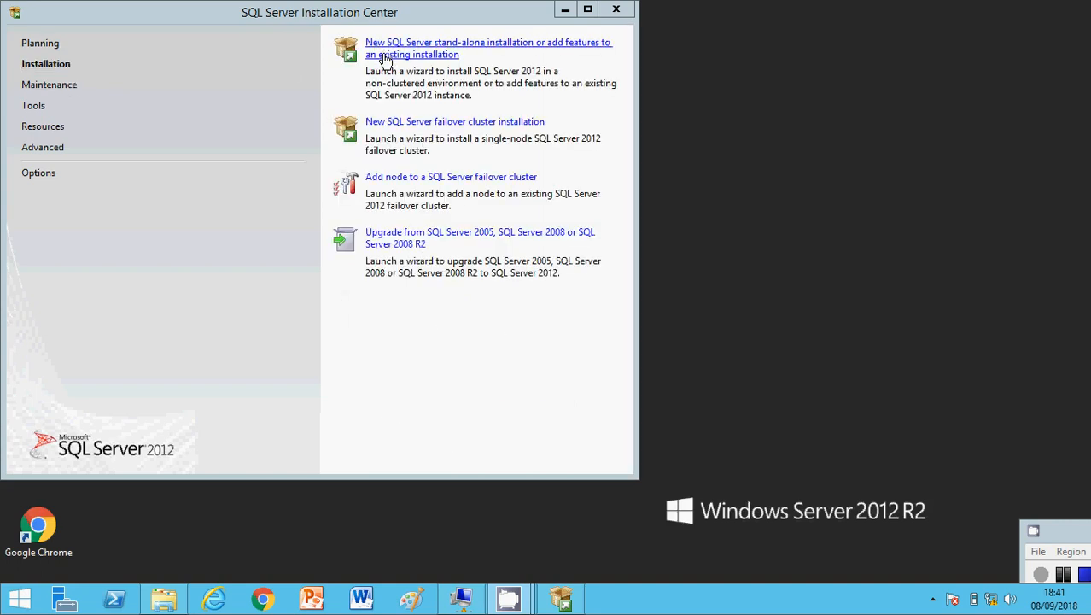
pyautogui.click(388, 55)
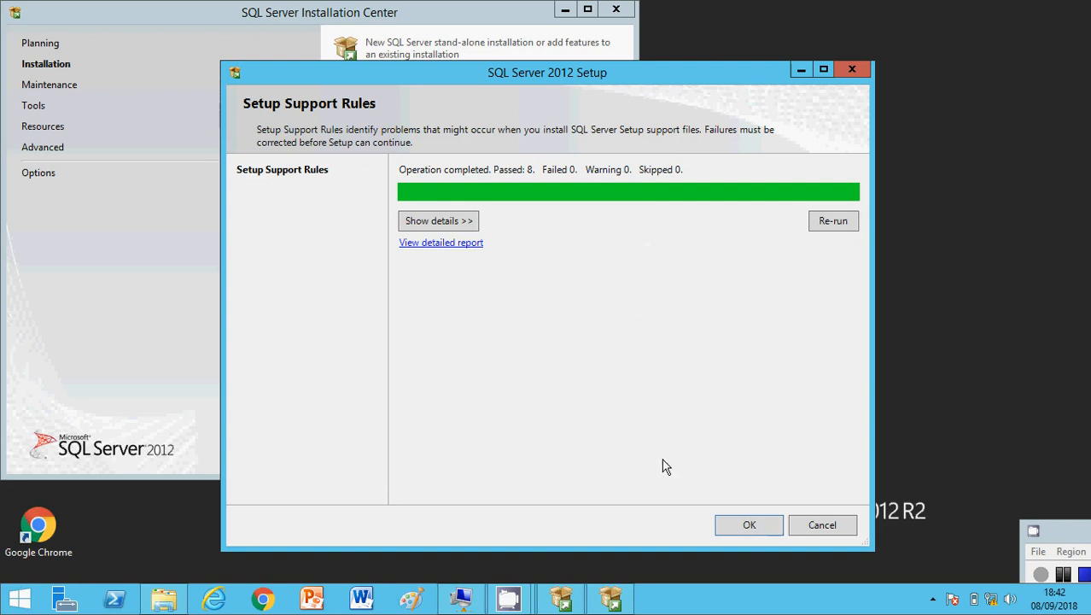
pyautogui.click(736, 525)
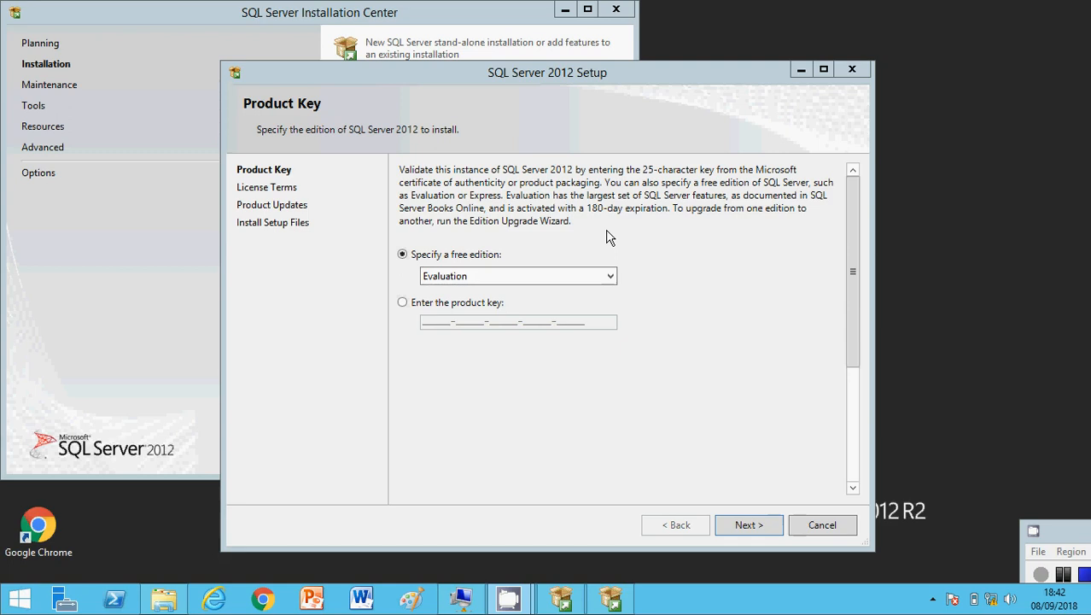
pyautogui.click(737, 525)
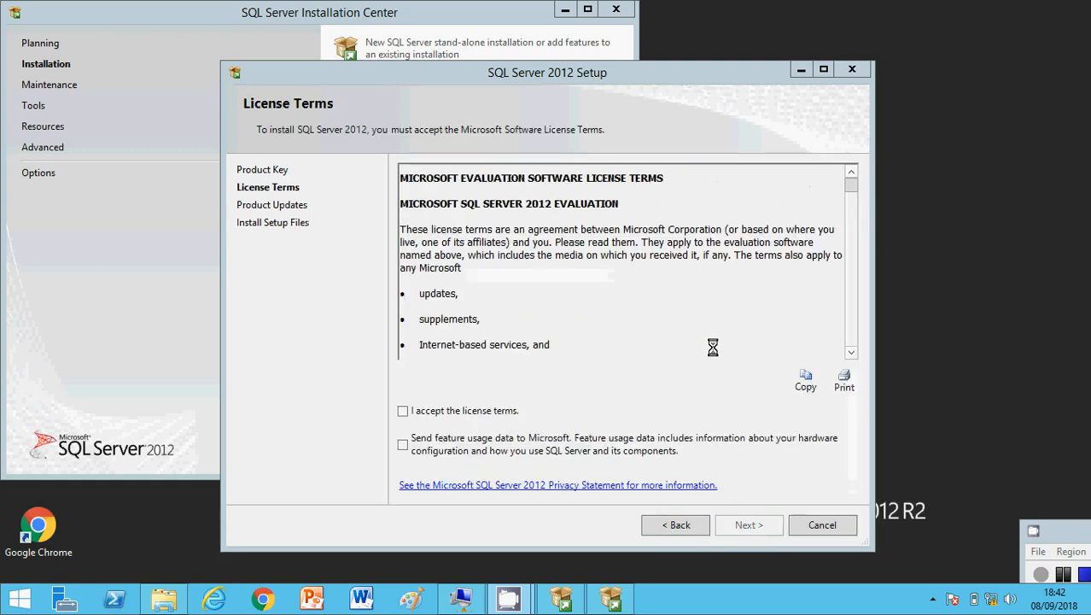
# Accept the license terms with feature usage data sending enabled, and continue past the product updates check
pyautogui.click(407, 415)
pyautogui.click(403, 447)
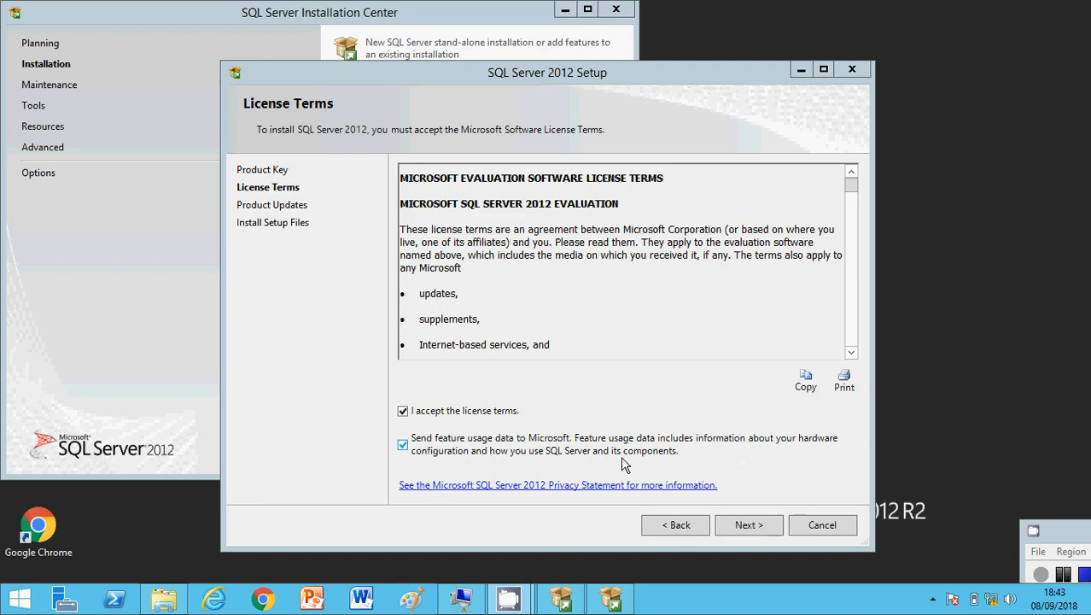
pyautogui.click(742, 525)
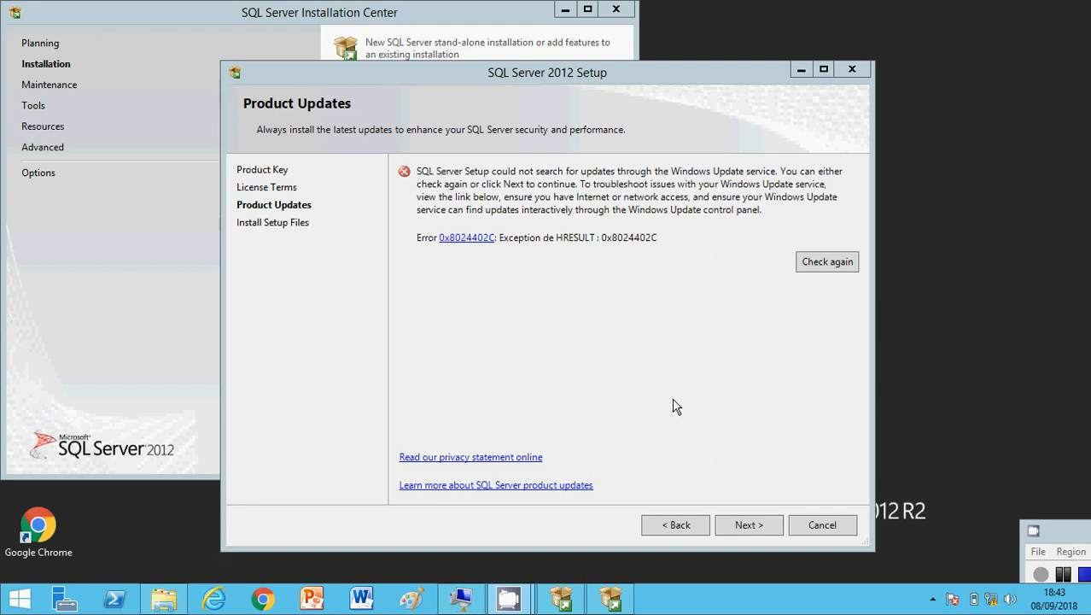
pyautogui.click(740, 529)
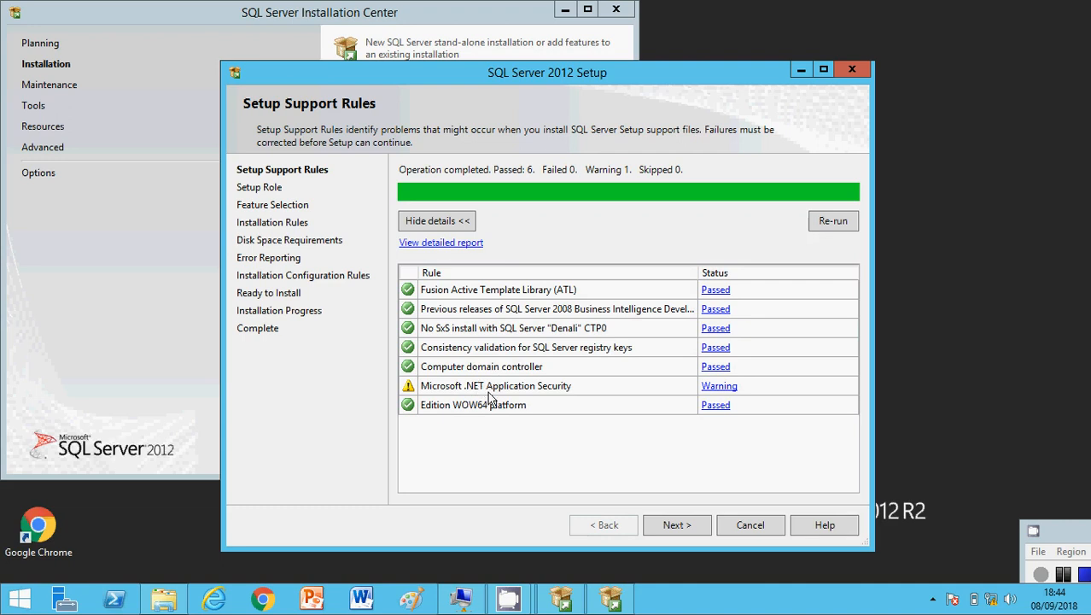
# Review the result details of the Microsoft .NET Application Security rule and continue past the Setup Support Rules
pyautogui.click(717, 386)
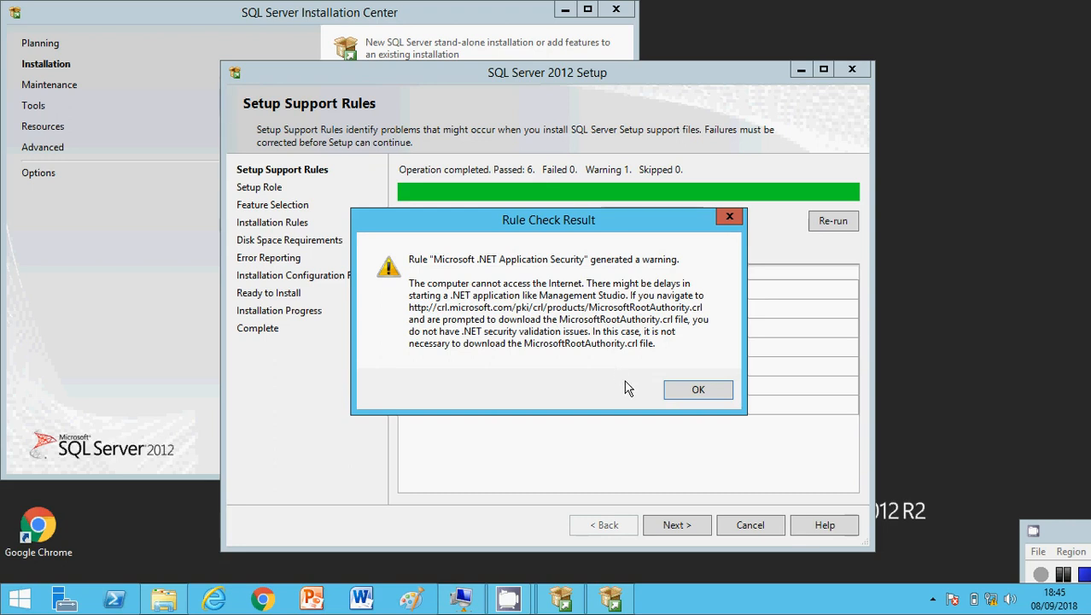
pyautogui.click(681, 393)
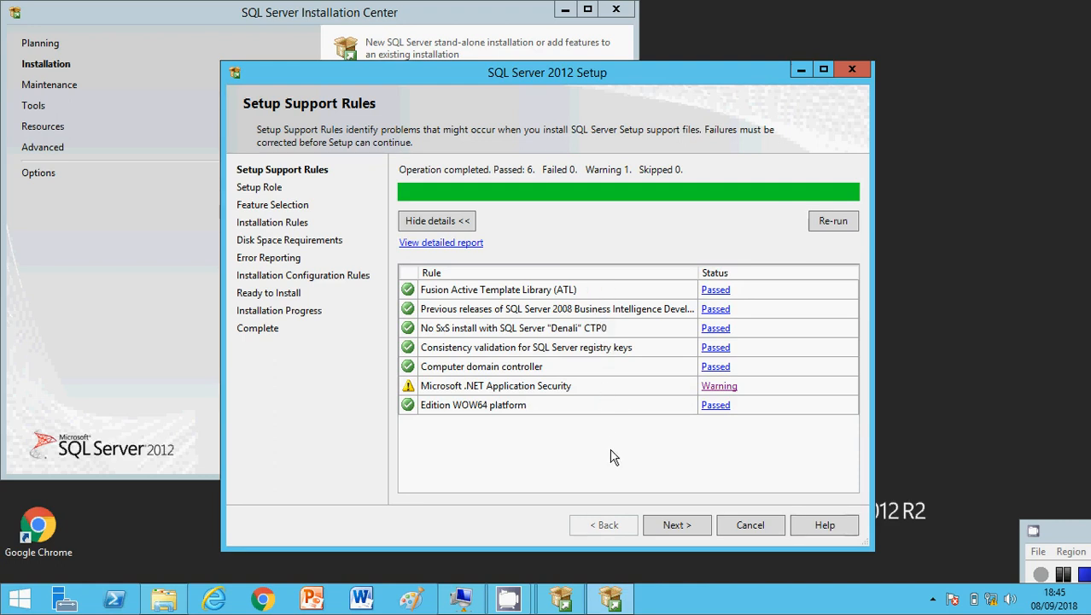
pyautogui.click(676, 525)
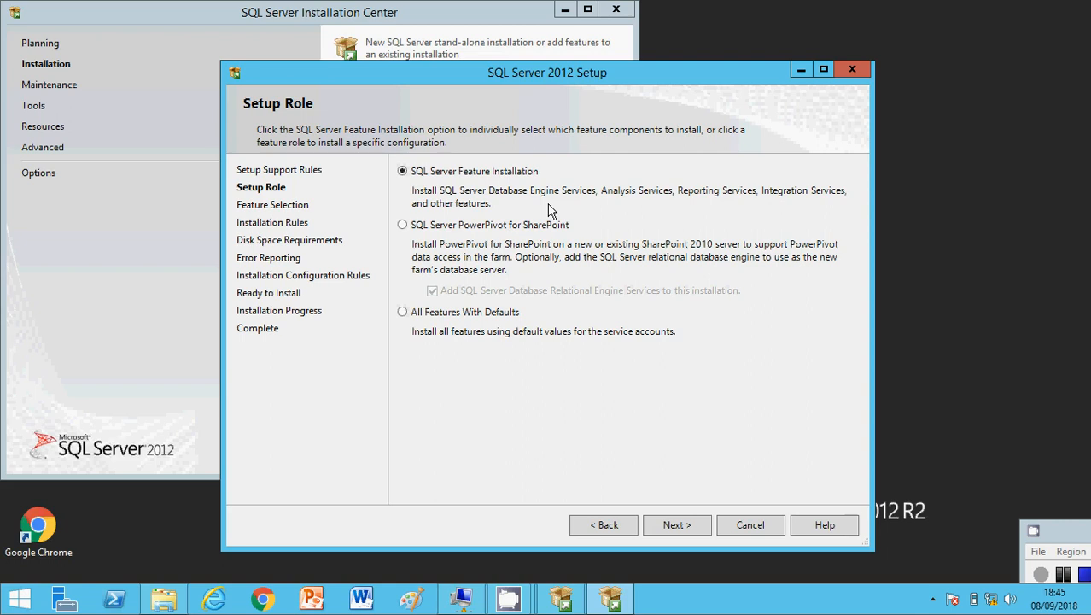
# Keep the SQL Server Feature Installation role and select all features in the default shared directories
pyautogui.click(675, 523)
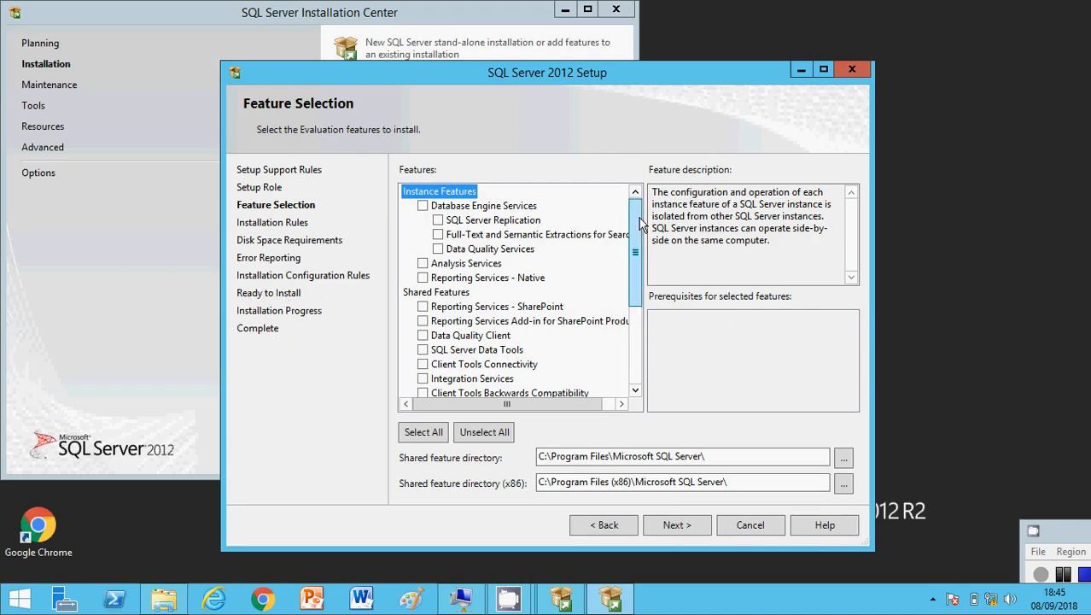
pyautogui.moveTo(641, 222)
pyautogui.mouseDown()
pyautogui.moveTo(634, 297)
pyautogui.moveTo(637, 219)
pyautogui.mouseUp()
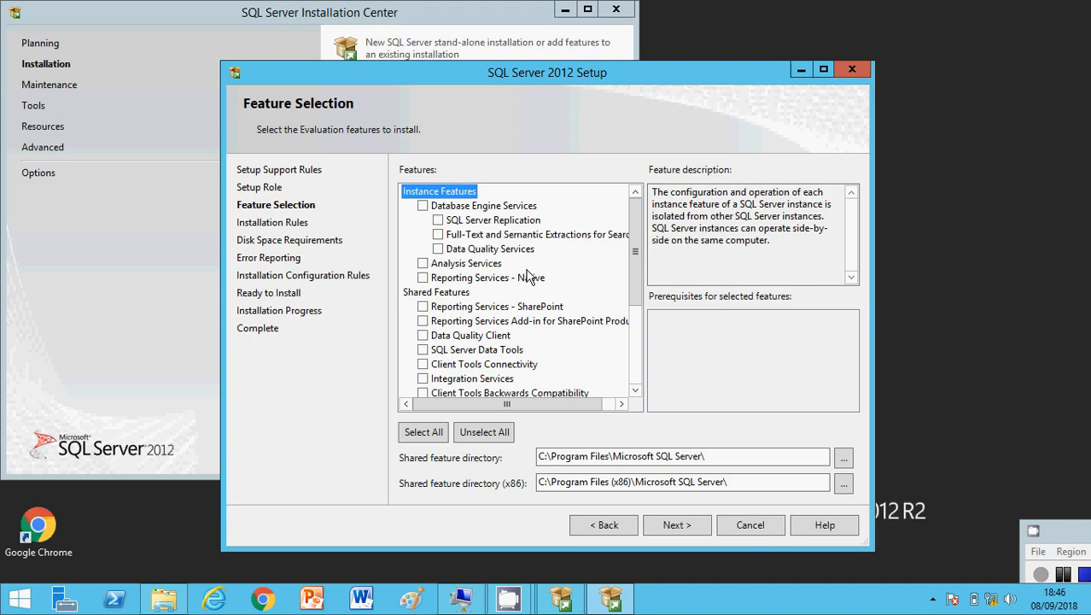
pyautogui.click(434, 431)
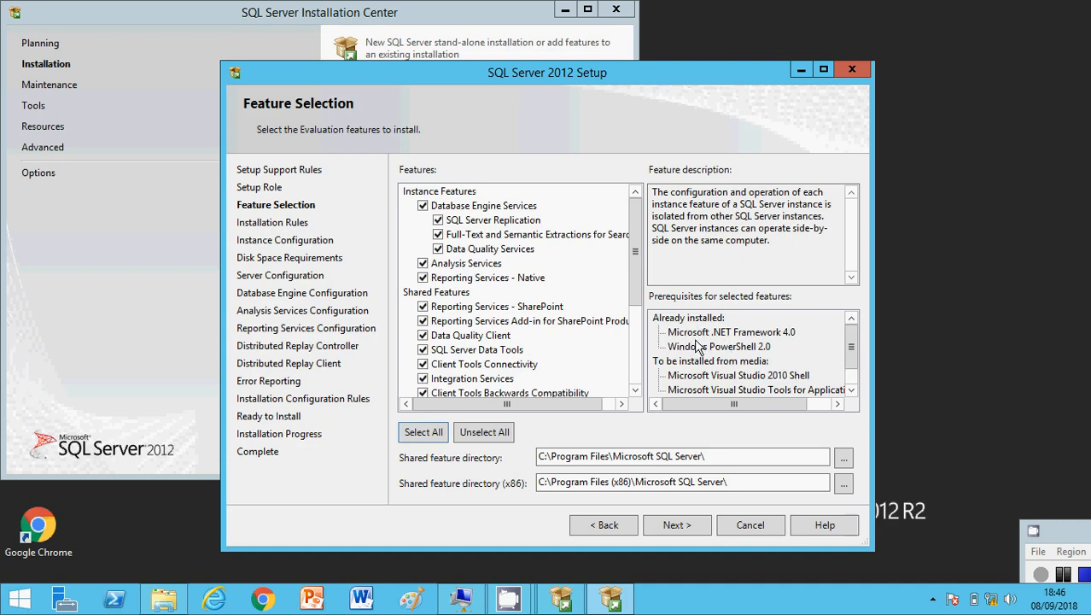
pyautogui.click(676, 527)
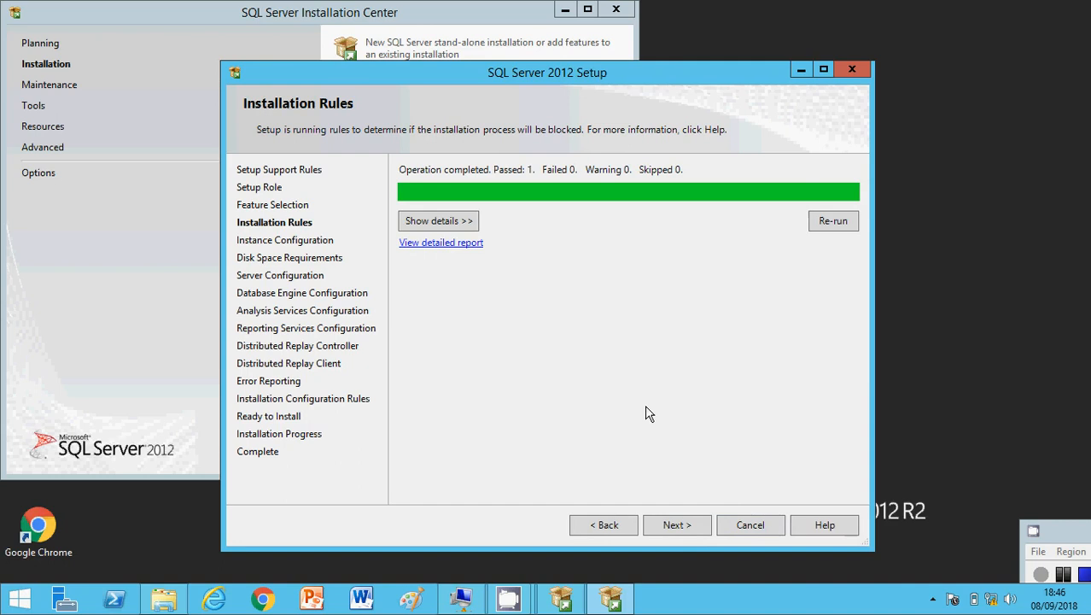
# Pass the installation rules, keep the default instance with ID MSSQLSERVER, and accept the disk space requirements
pyautogui.click(672, 525)
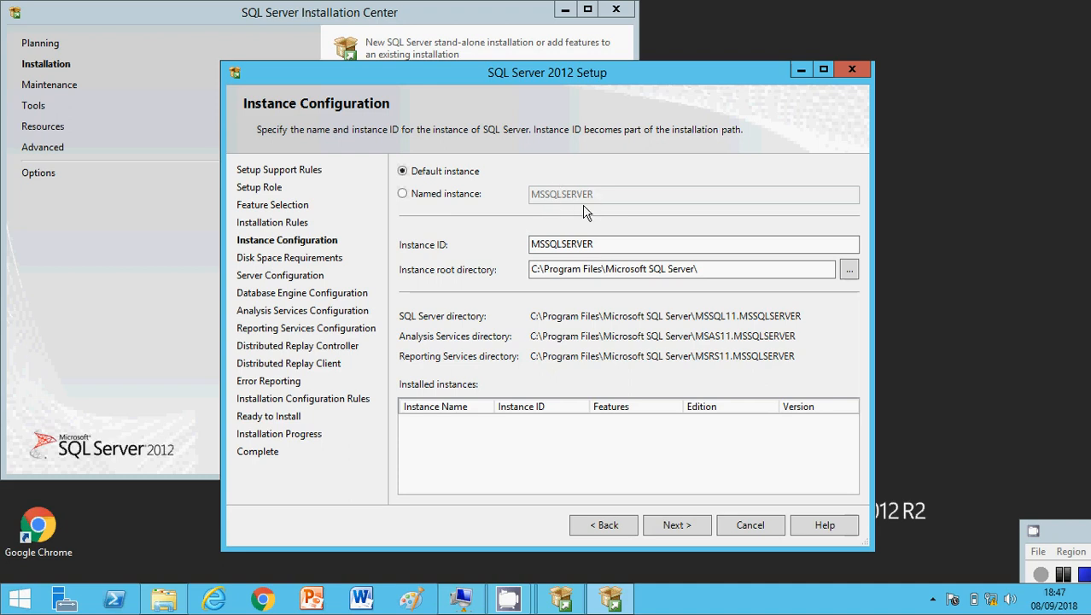
pyautogui.click(672, 525)
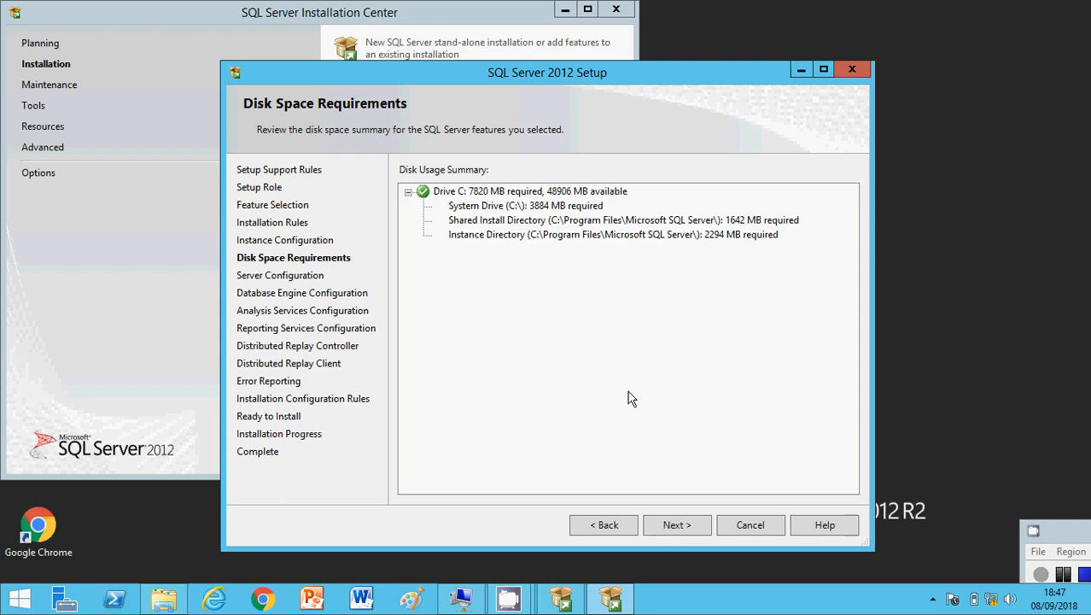
pyautogui.click(685, 528)
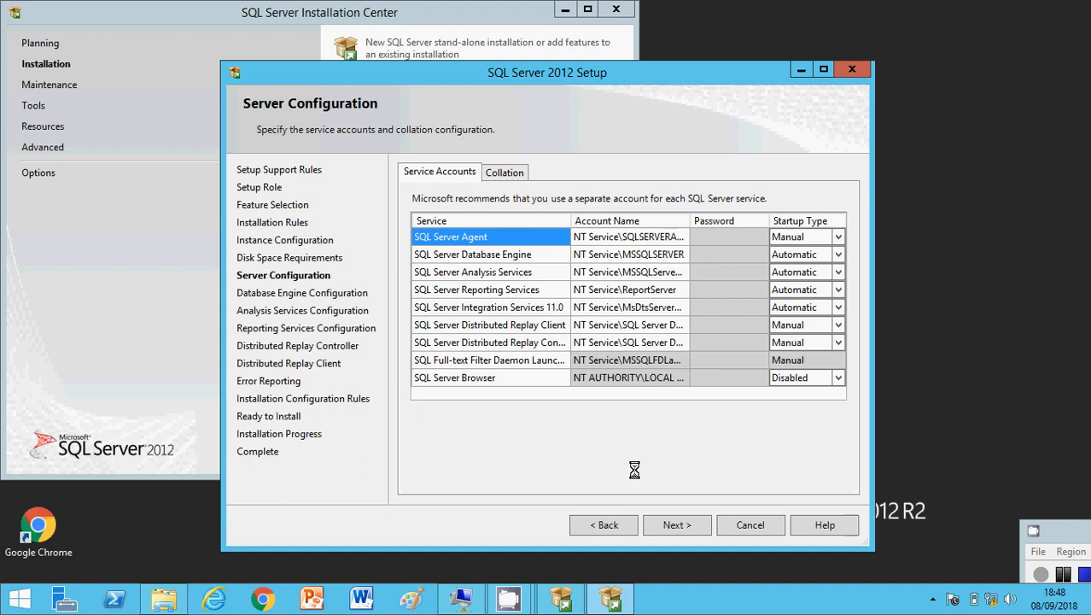
# Review the collation settings and accept the default service accounts and startup types in the server configuration
pyautogui.click(504, 173)
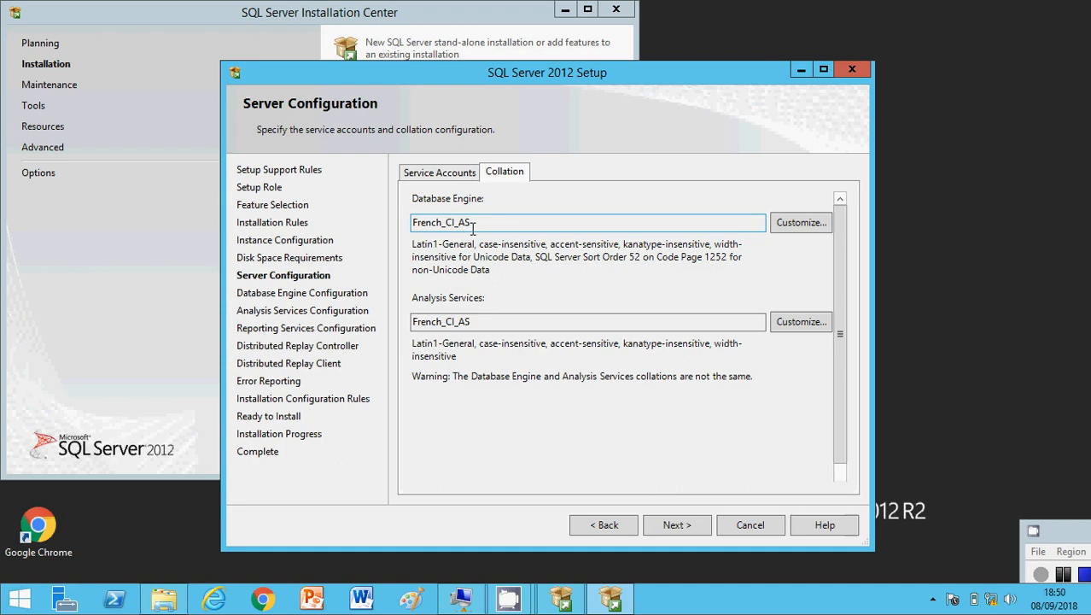
pyautogui.click(439, 172)
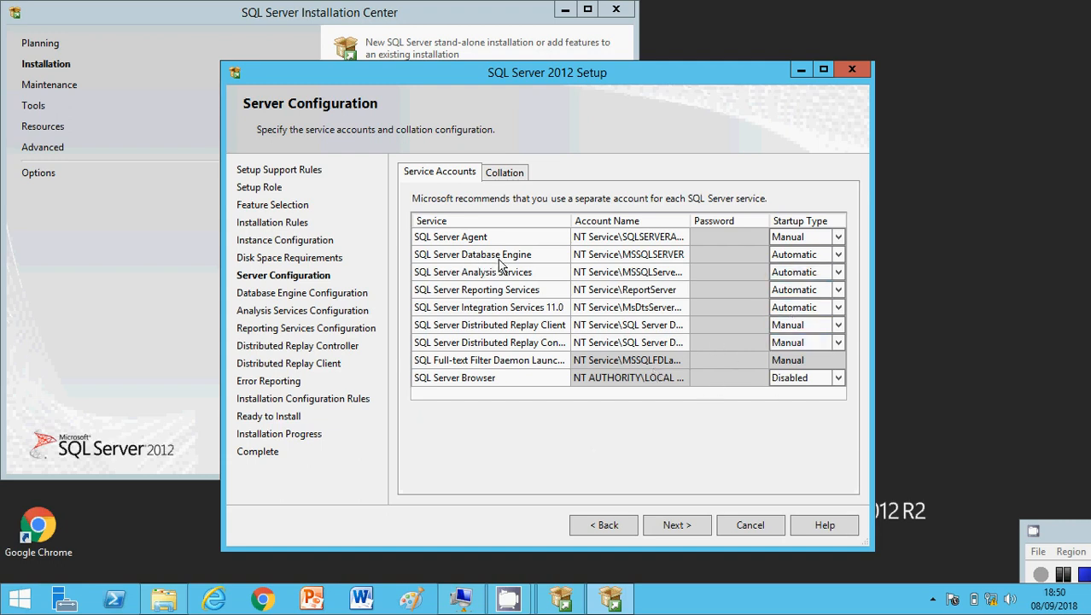
pyautogui.click(611, 259)
pyautogui.click(667, 528)
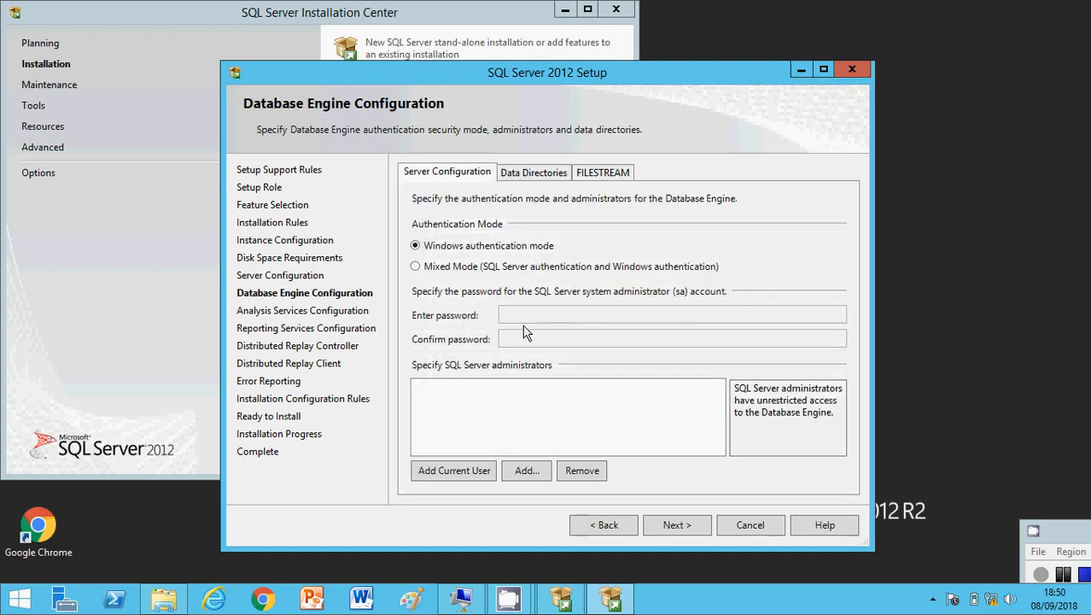
# Set the Database Engine to Mixed Mode authentication and enter and confirm the sa account password
pyautogui.click(417, 269)
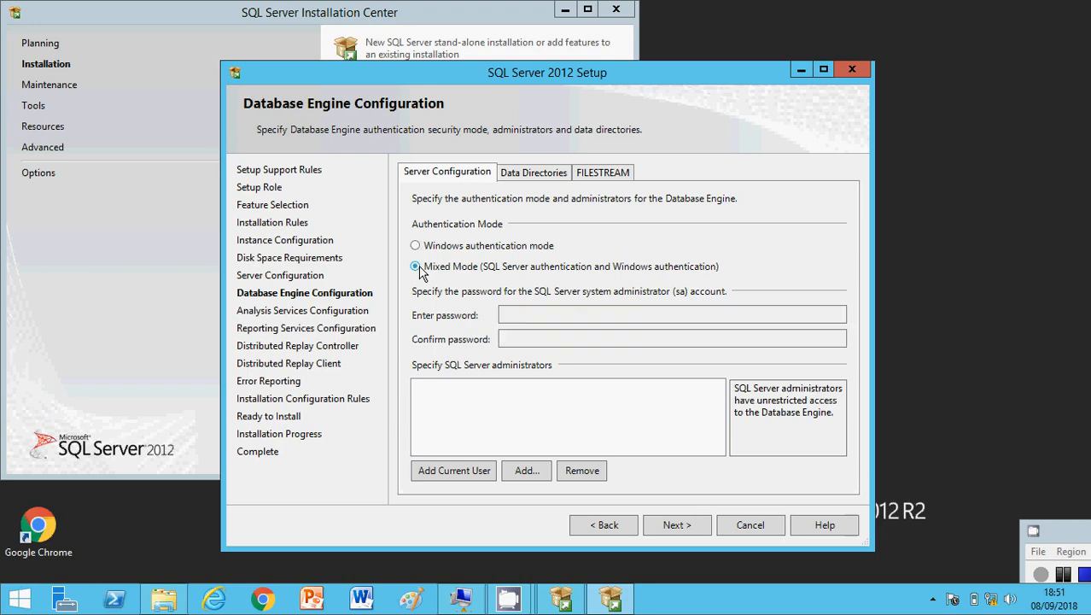
pyautogui.click(527, 313)
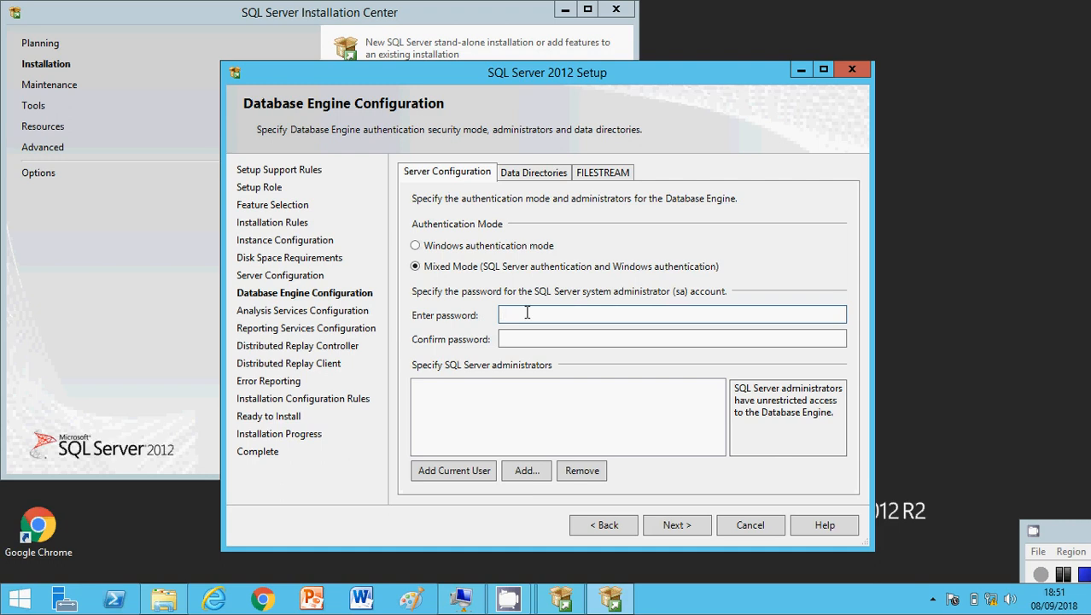
pyautogui.write('Password')
pyautogui.click(528, 338)
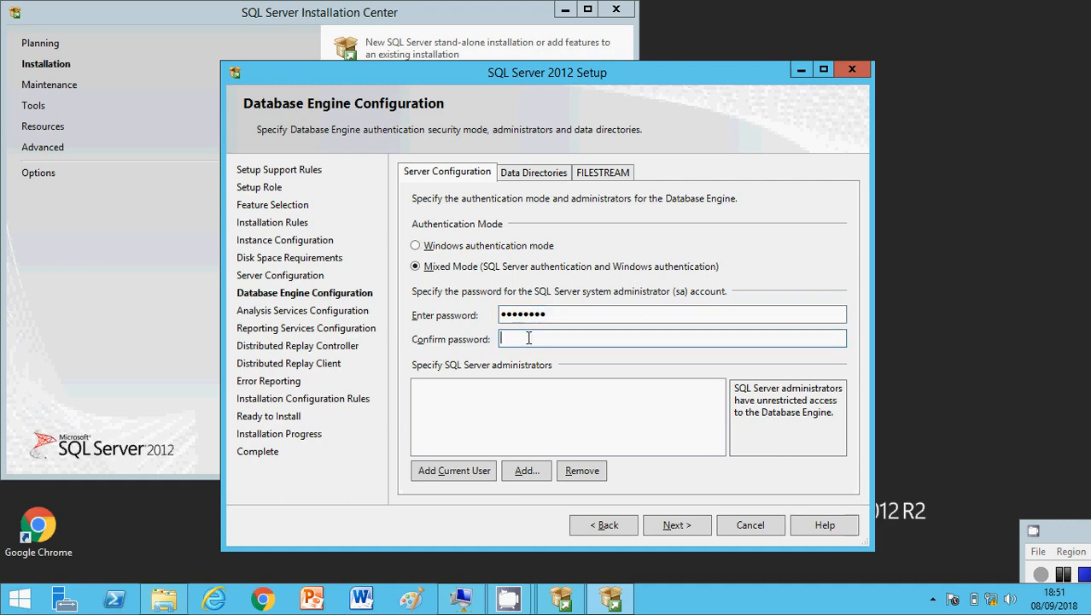
pyautogui.write('password')
# Add the current user as administrator of the Database Engine and of Analysis Services in Multidimensional and Data Mining Mode
pyautogui.click(465, 471)
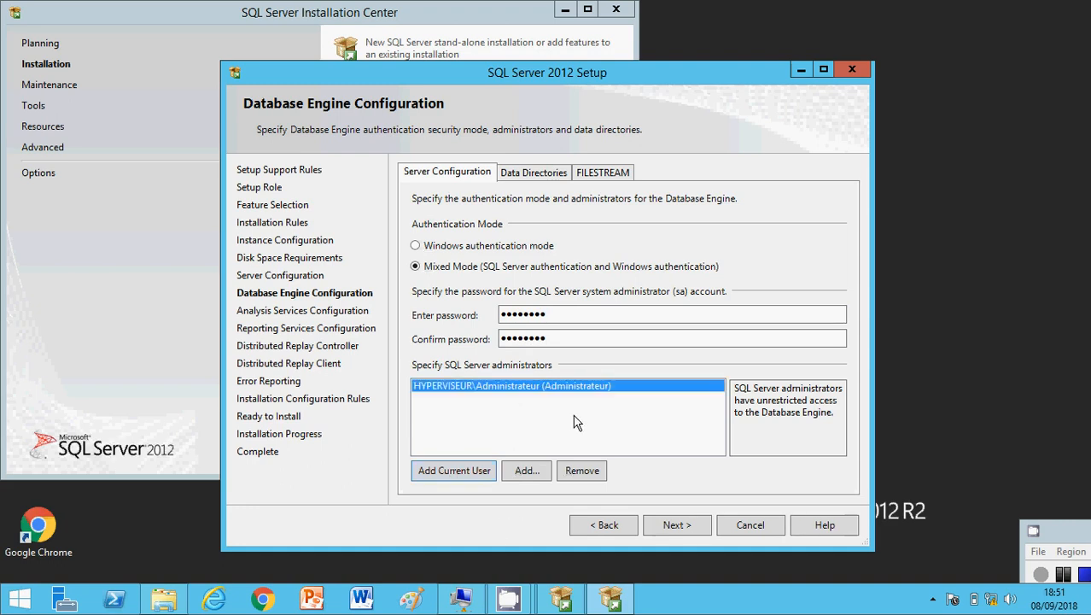
pyautogui.click(679, 531)
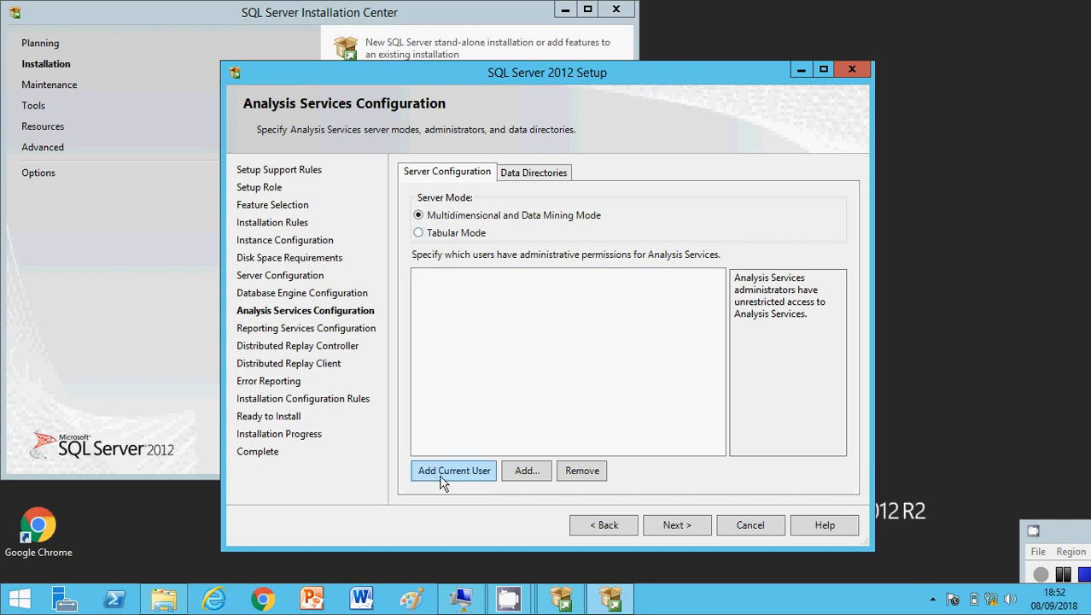
pyautogui.click(478, 472)
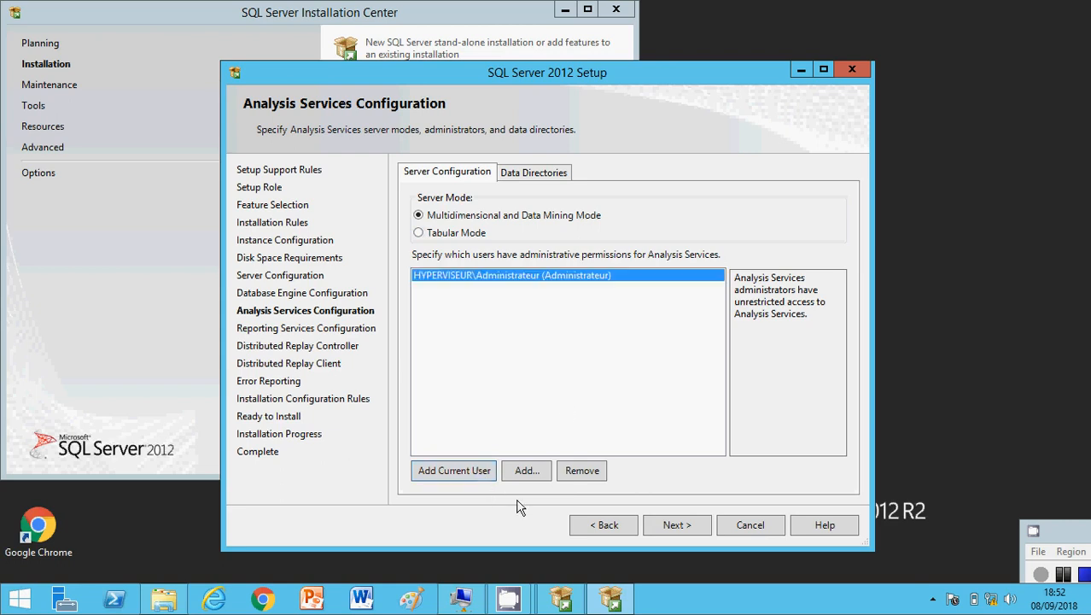
pyautogui.click(673, 525)
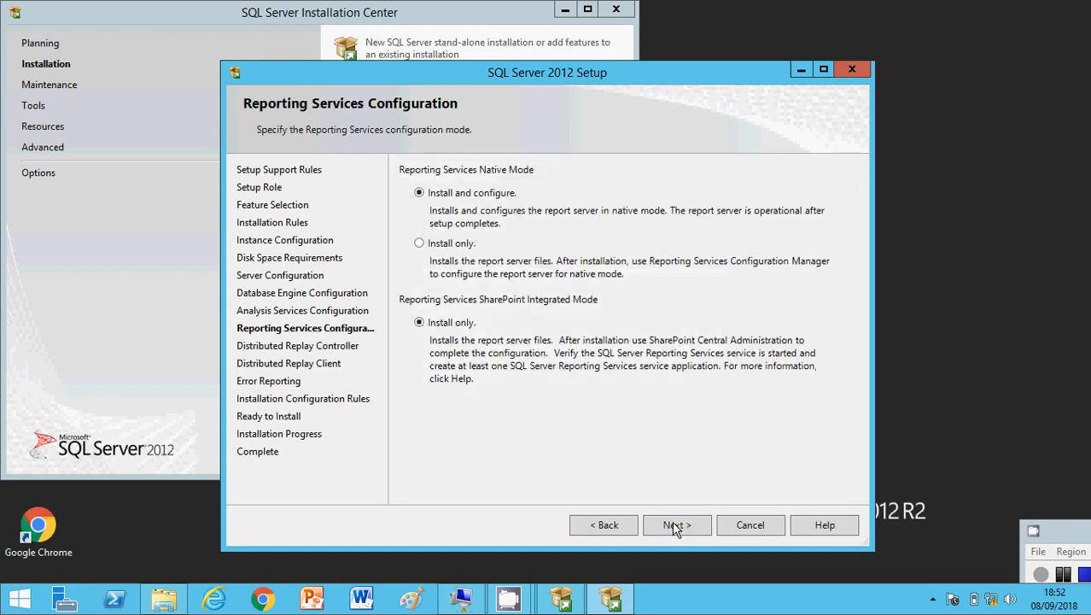
# Grant the current user Distributed Replay Controller permissions, keeping the default Reporting Services and Distributed Replay Client settings
pyautogui.click(674, 525)
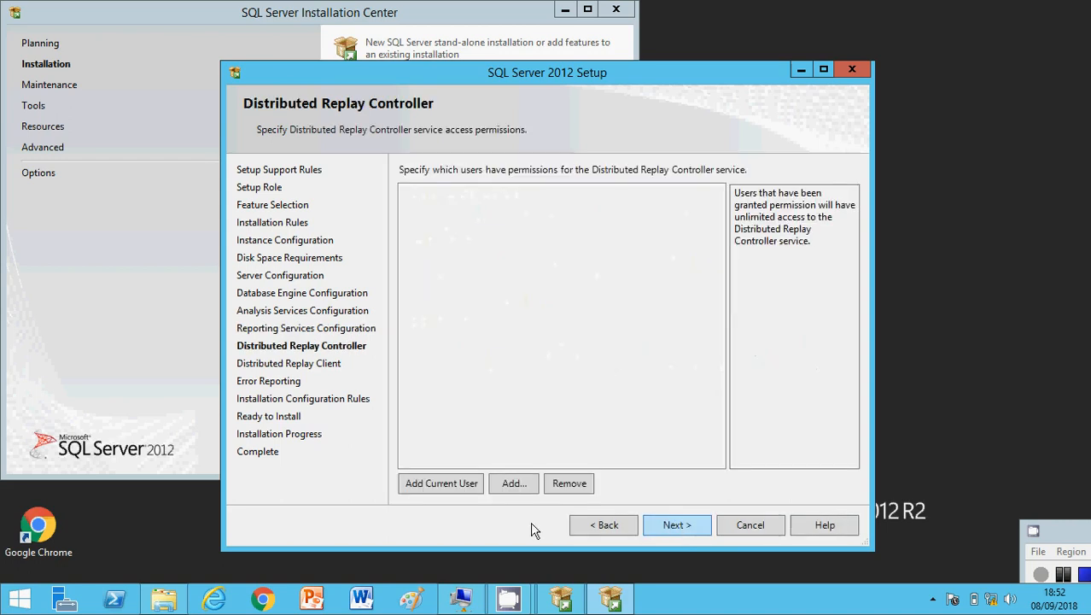
pyautogui.click(425, 485)
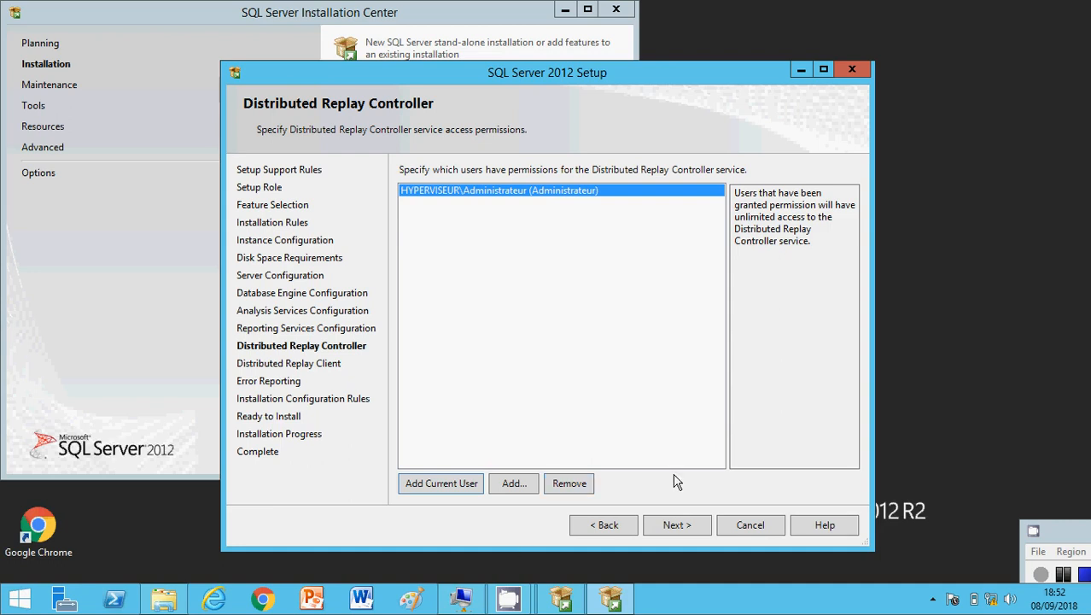
pyautogui.click(672, 525)
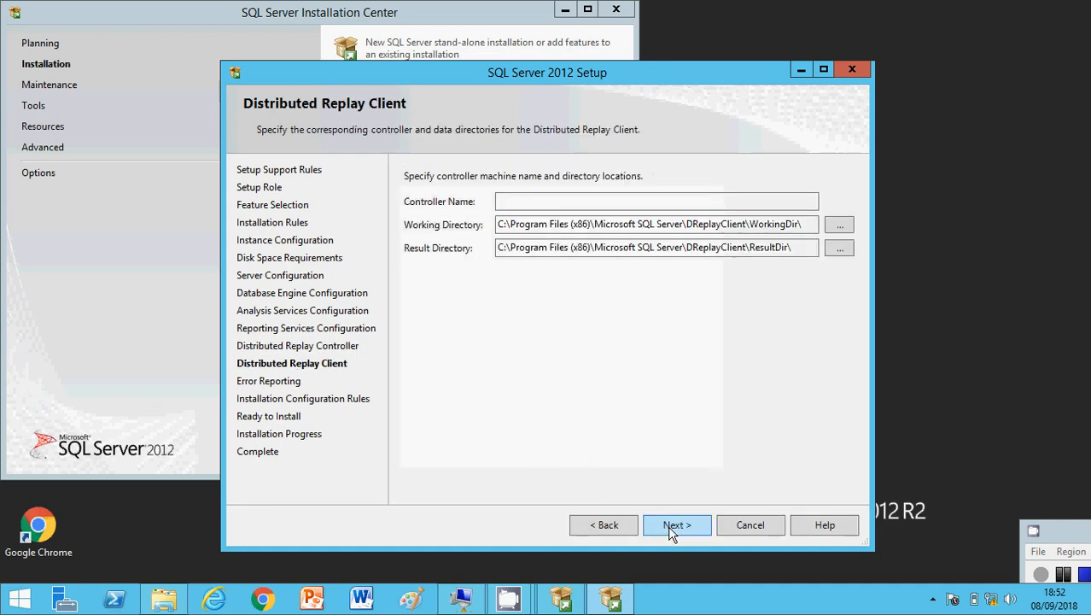
pyautogui.click(672, 525)
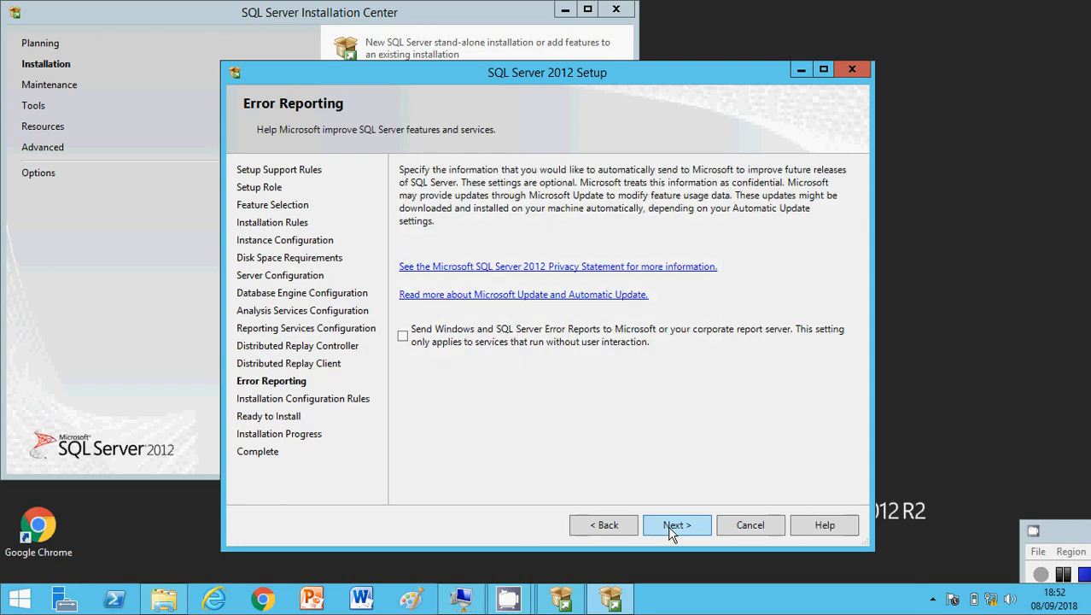
# Leave error reporting off, pass the installation configuration rules and start the SQL Server 2012 installation from the summary
pyautogui.click(672, 529)
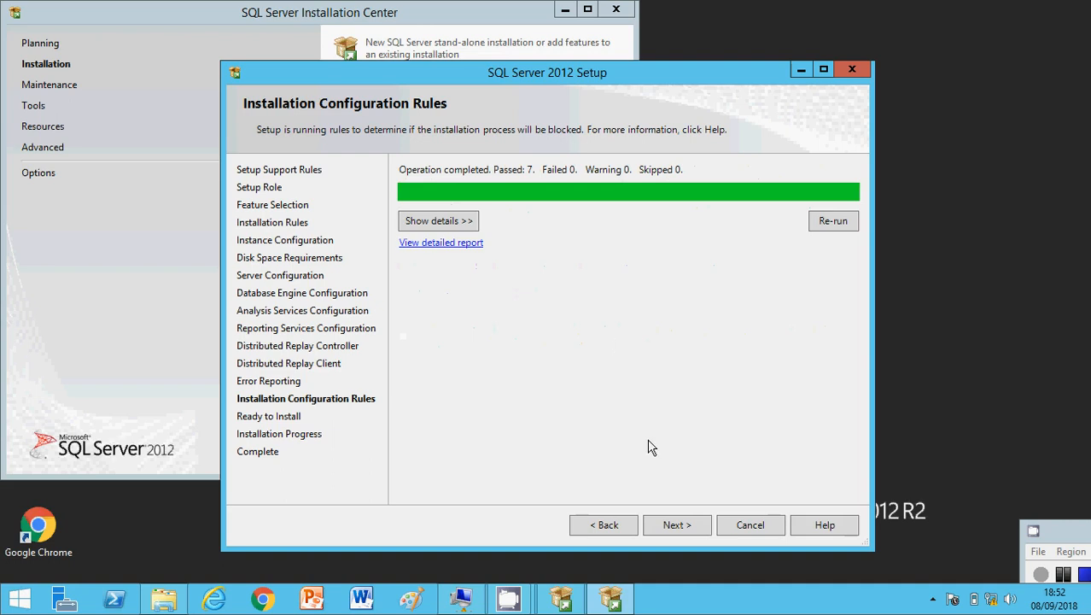
pyautogui.click(676, 524)
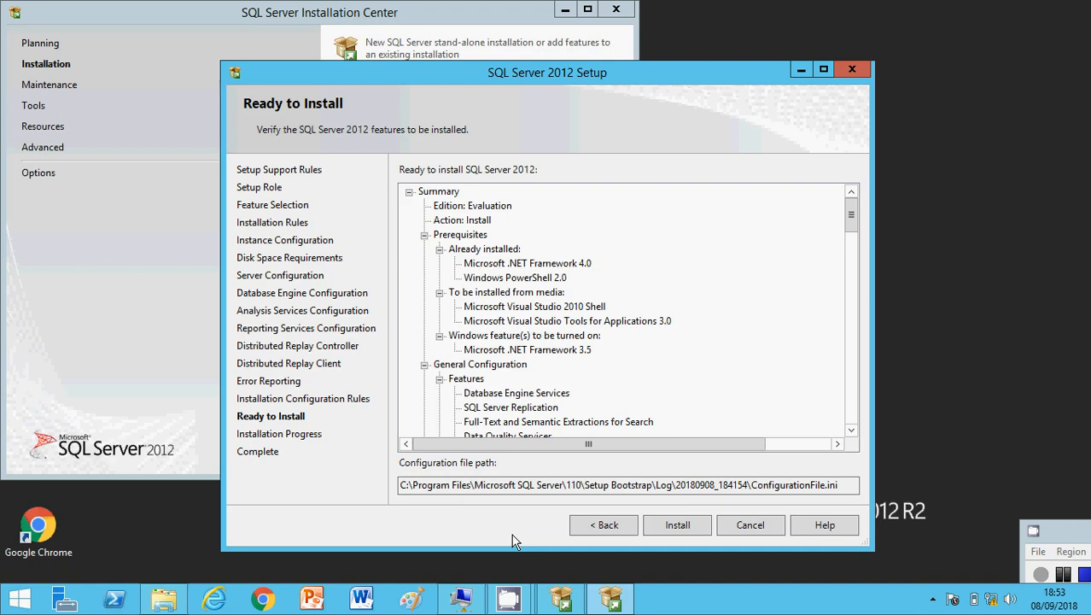
pyautogui.click(674, 531)
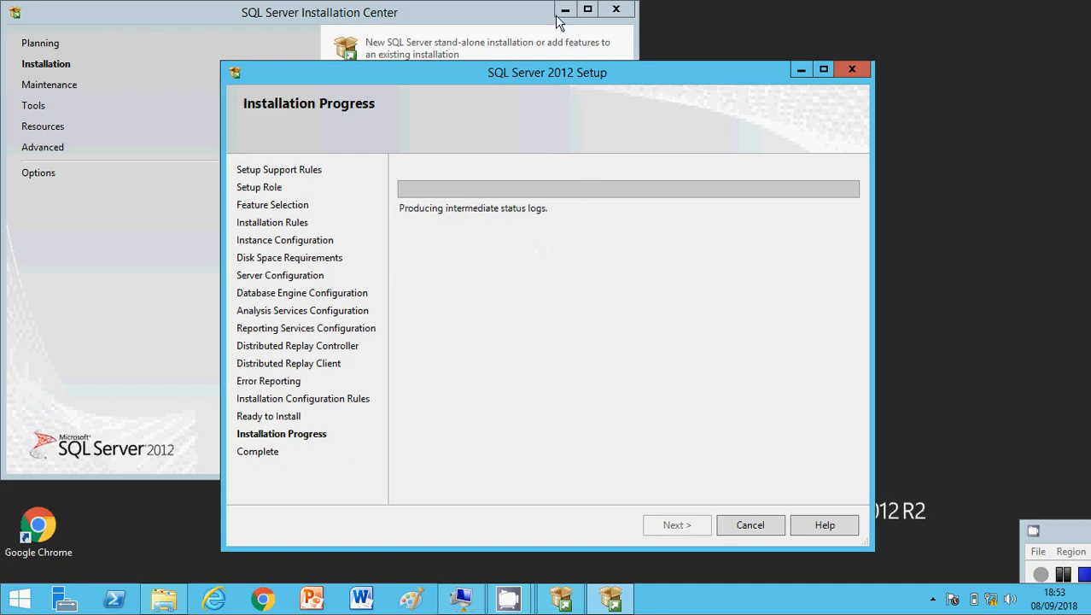
# Minimise the setup wizard and the Installation Center, and switch to the SQLSERVER virtual machine connection window
pyautogui.click(801, 69)
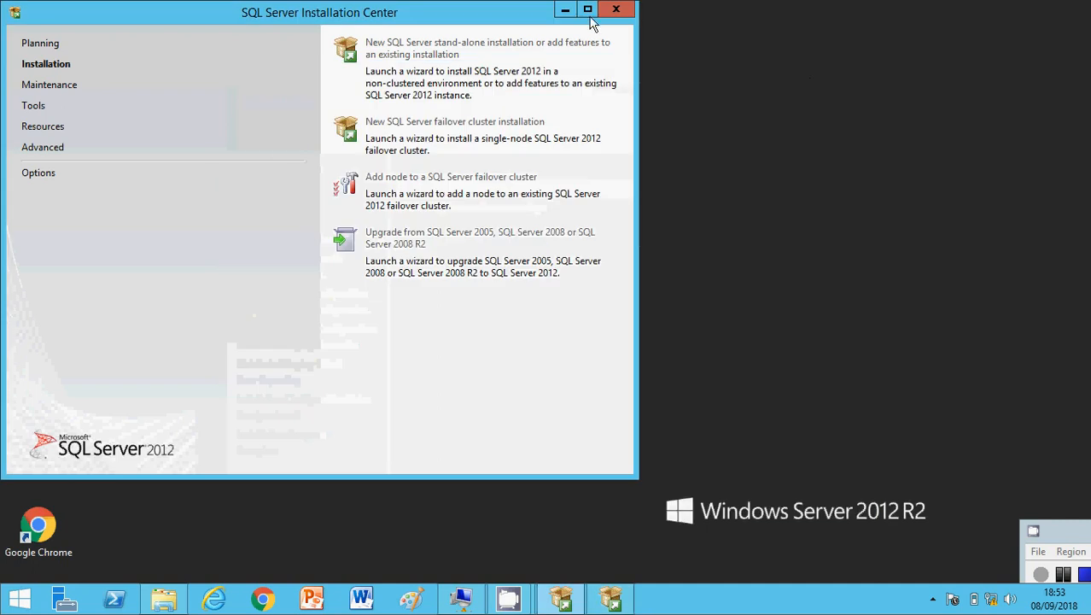
pyautogui.click(565, 10)
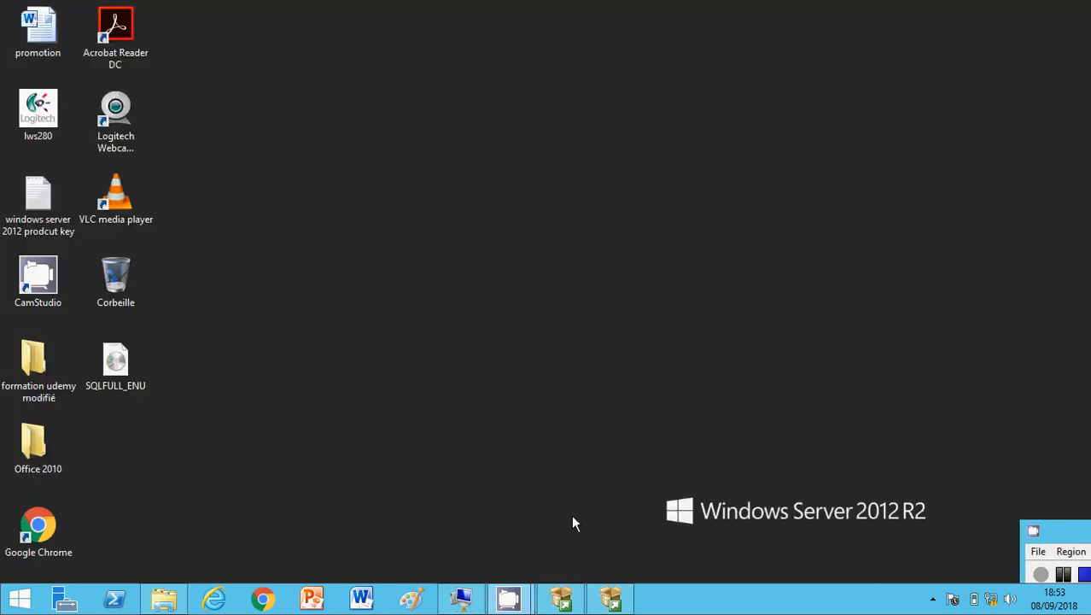
pyautogui.click(461, 597)
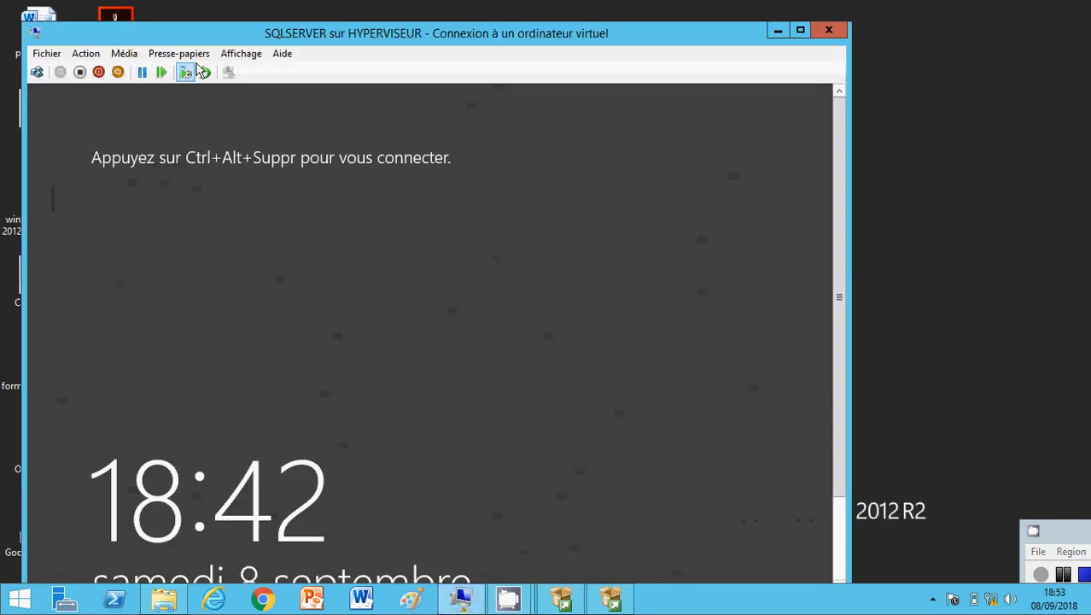
pyautogui.click(231, 56)
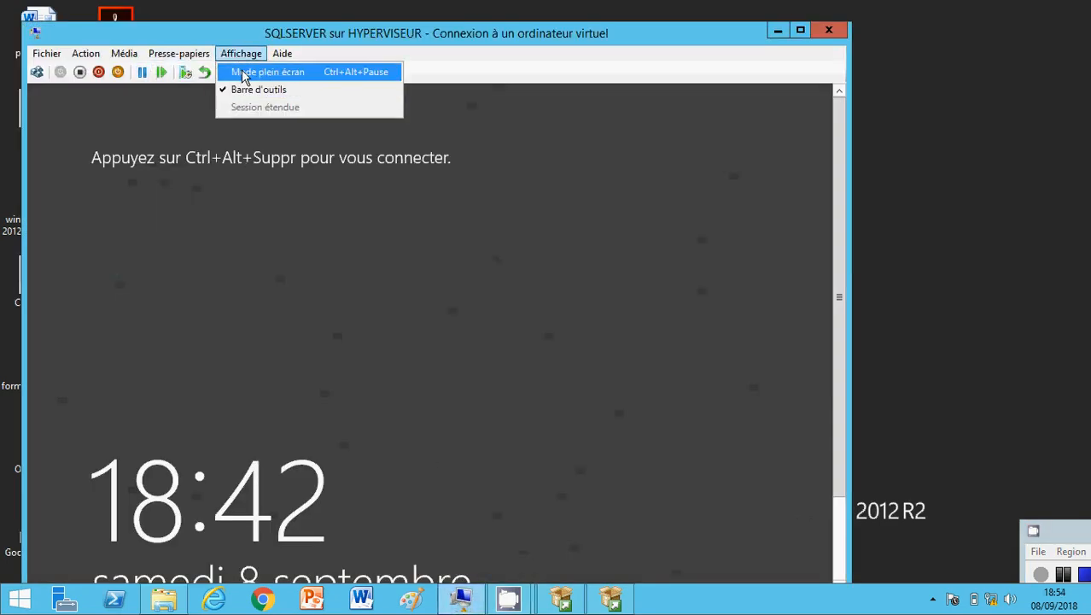
pyautogui.click(243, 75)
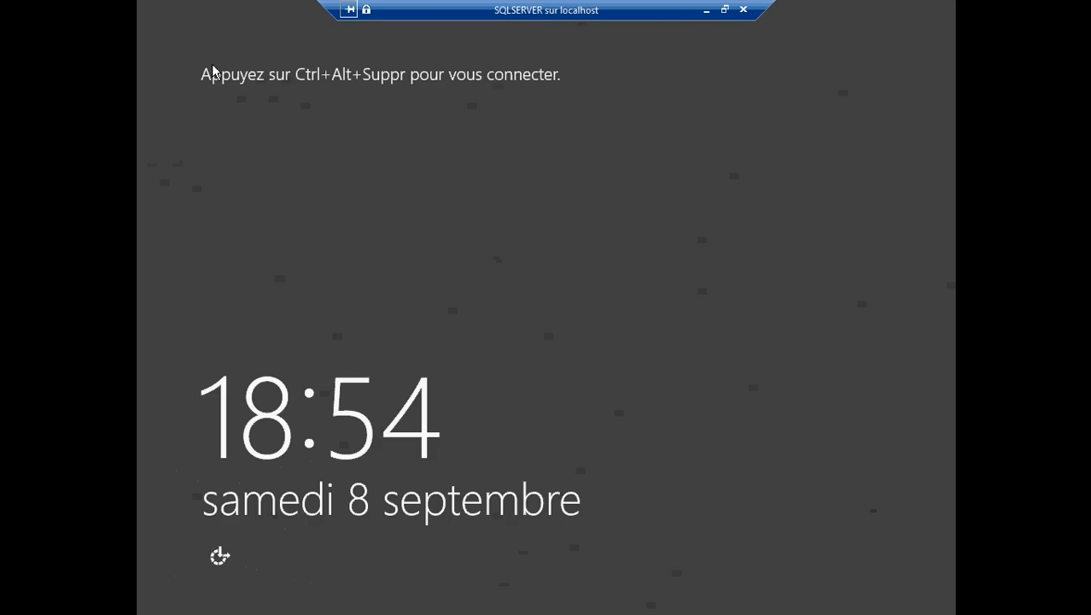
pyautogui.click(724, 9)
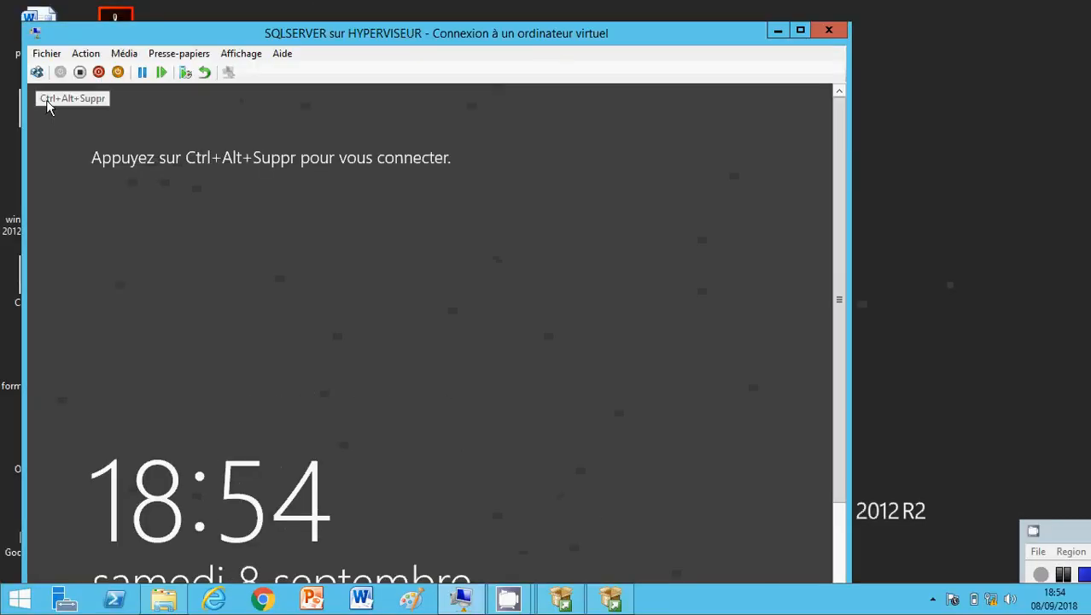
# Unlock the SQLSERVER virtual machine and log on as Administrateur with the account password
pyautogui.click(37, 72)
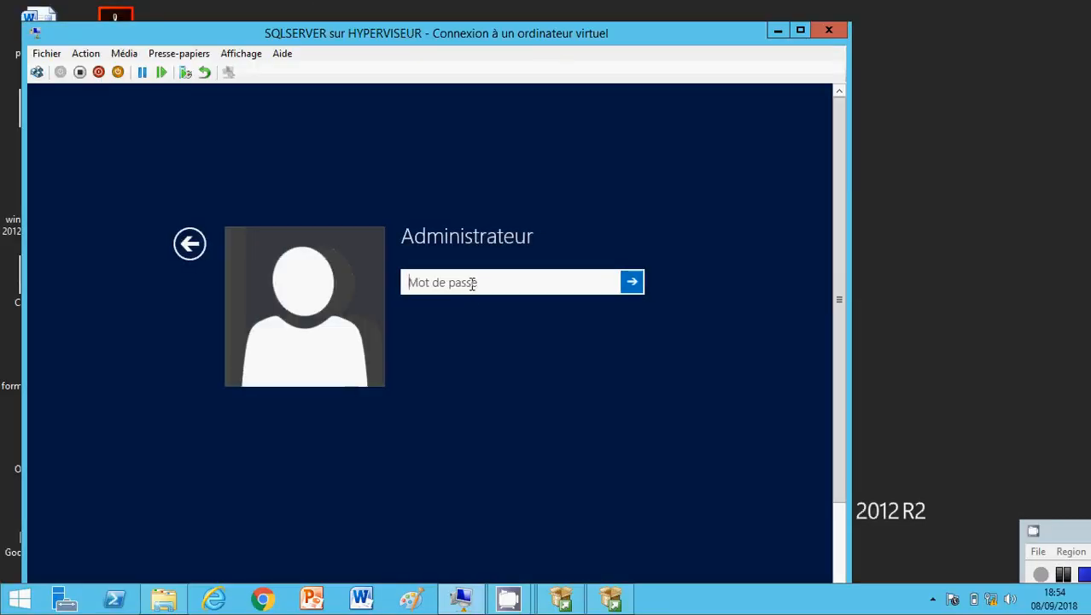
pyautogui.write('•')
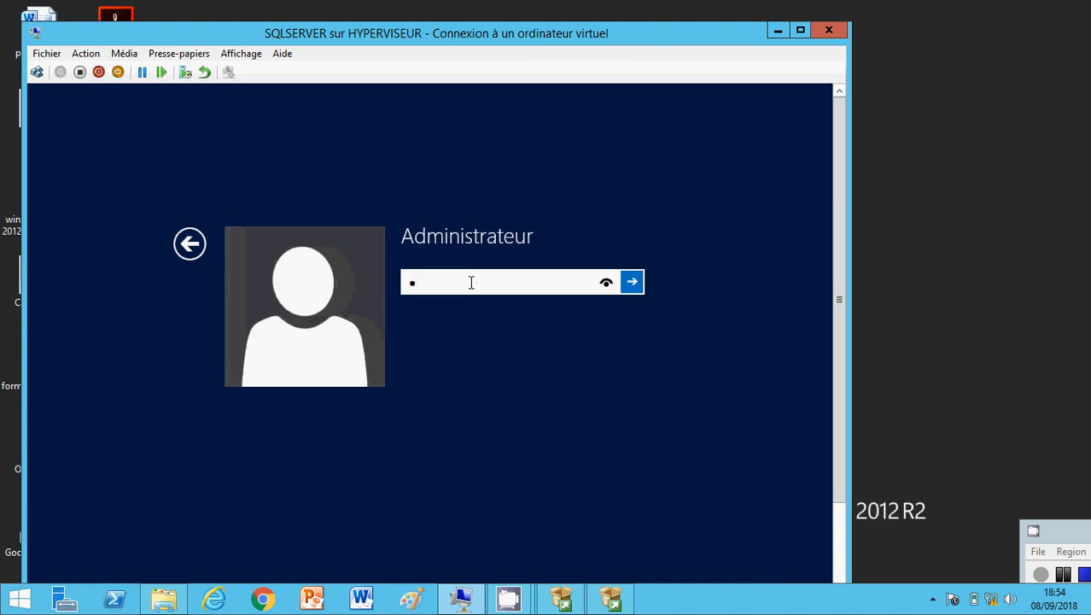
pyautogui.write('•••••••')
pyautogui.press('Return')
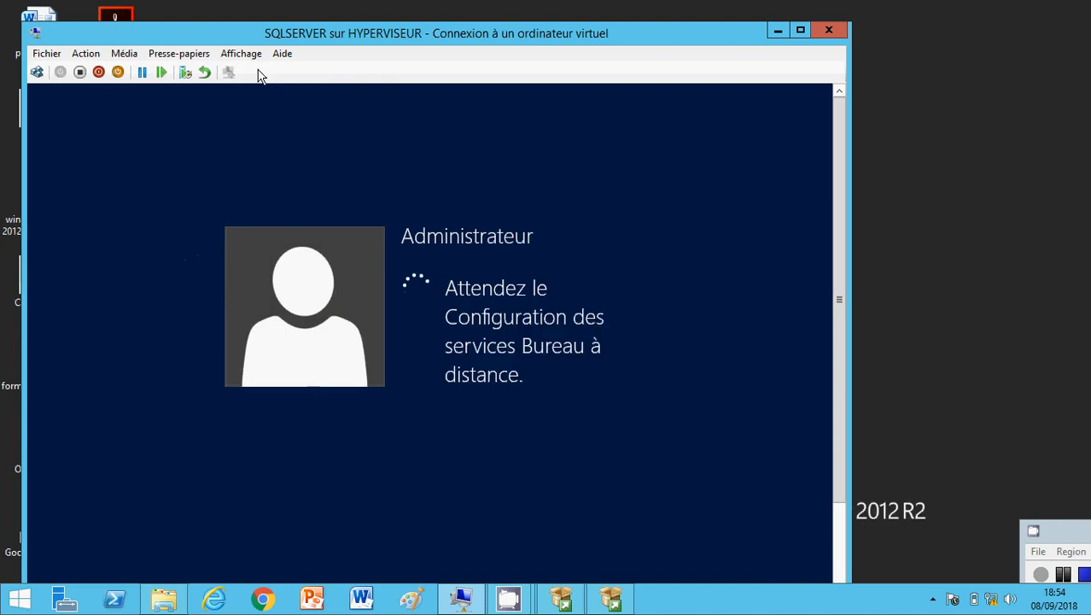
# Show the virtual machine in full screen, minimise Server Manager and dismiss the SQL Server setup error about NetFx3
pyautogui.click(240, 53)
pyautogui.click(246, 72)
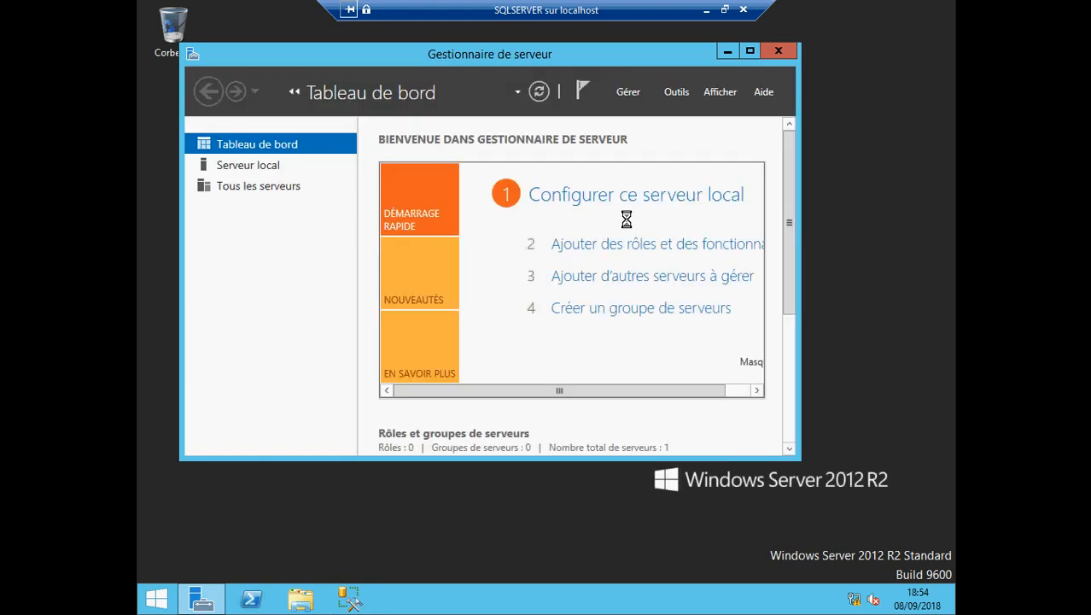
pyautogui.click(726, 53)
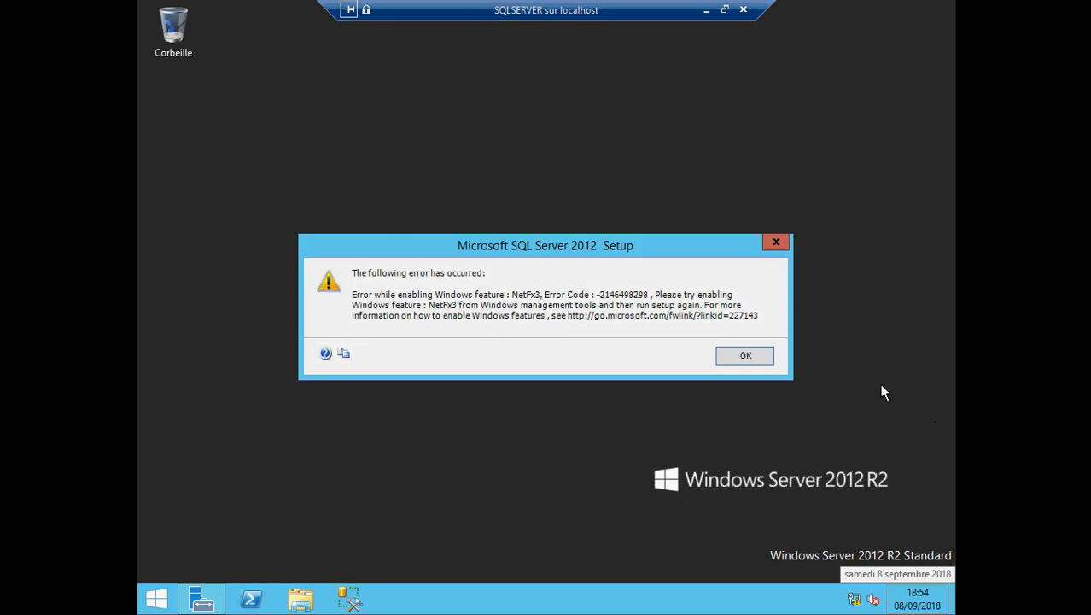
pyautogui.click(752, 359)
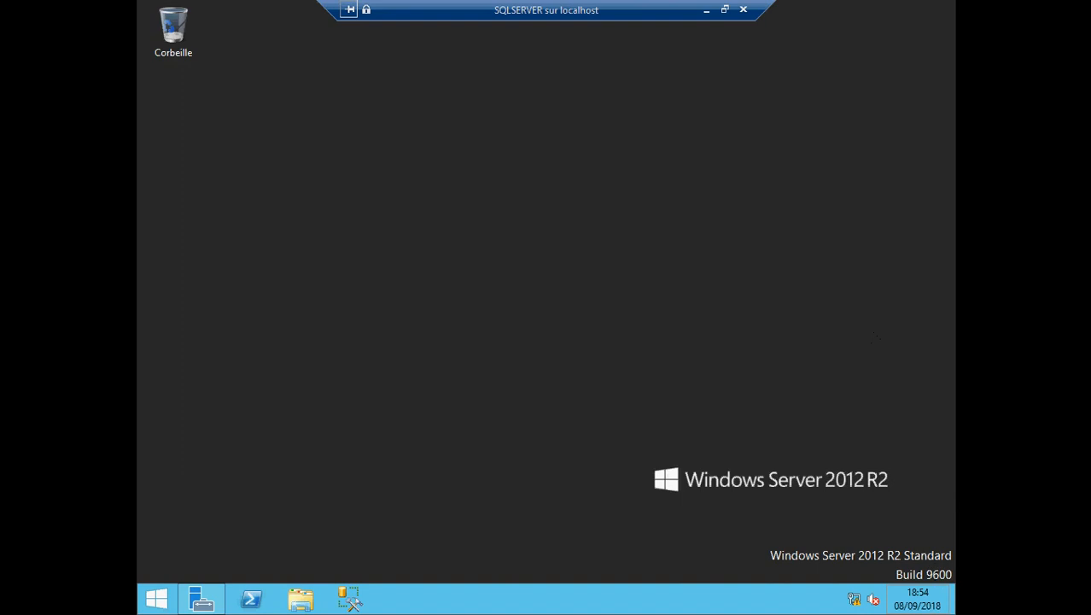
# Search the virtual machine for sql to check the installed SQL Server programs, and close the search
pyautogui.moveTo(961, 606)
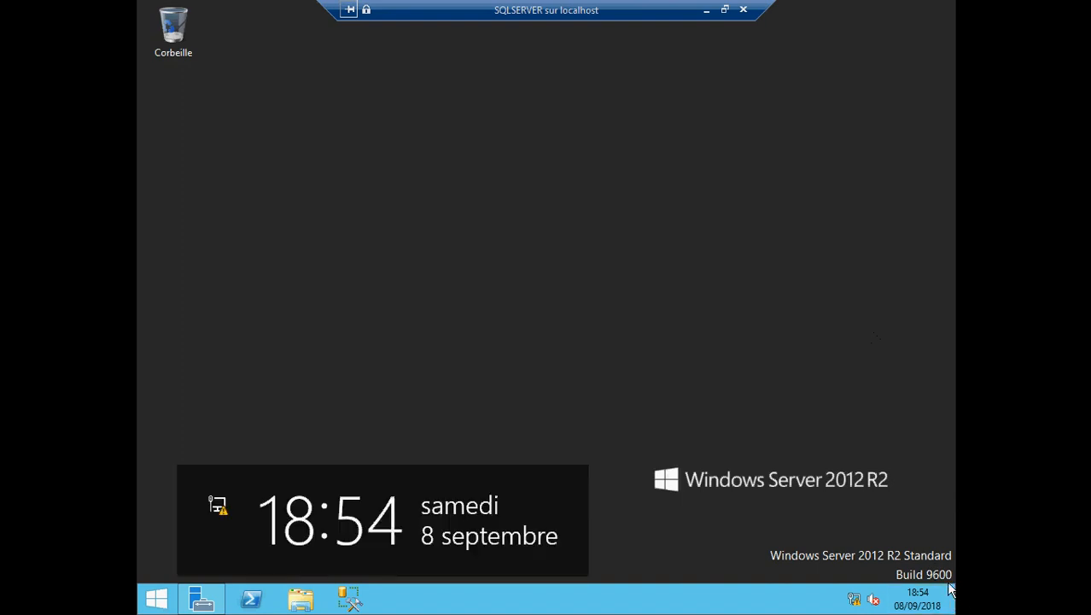
pyautogui.click(928, 231)
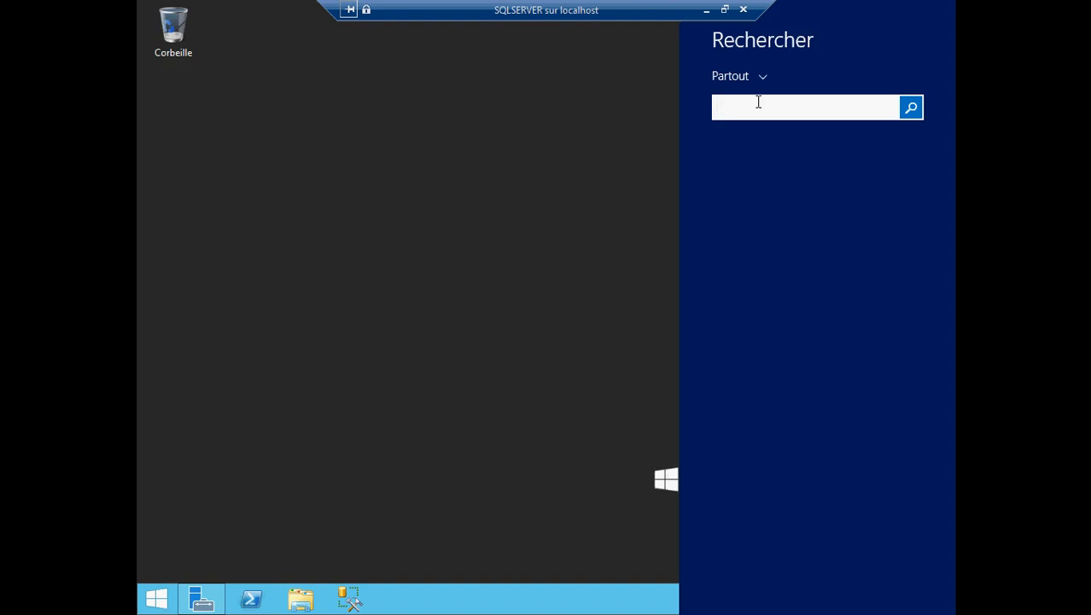
pyautogui.write('sql Server Management Studio')
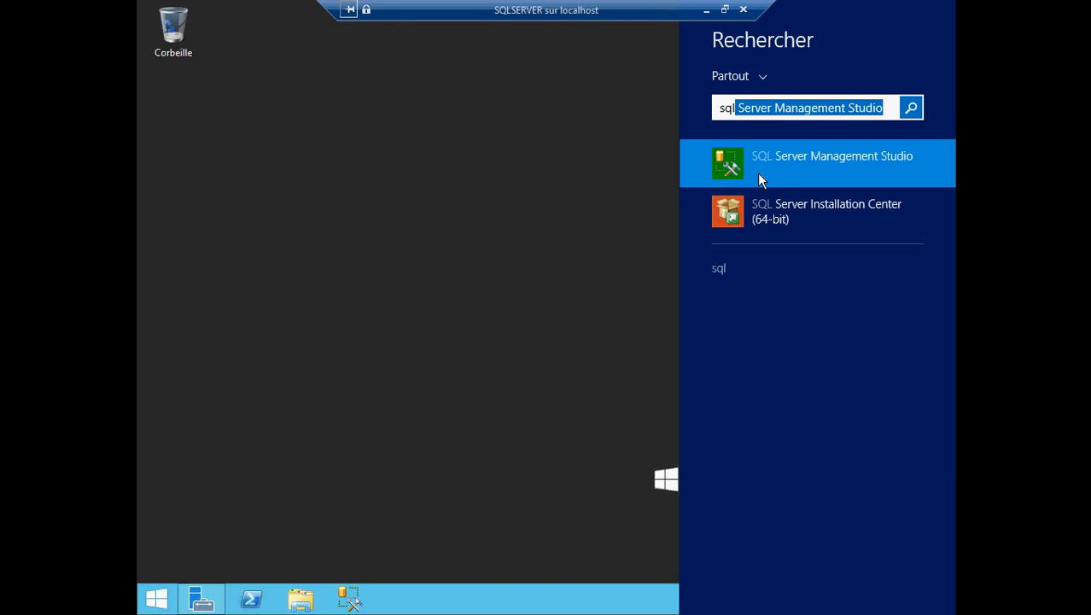
pyautogui.click(582, 224)
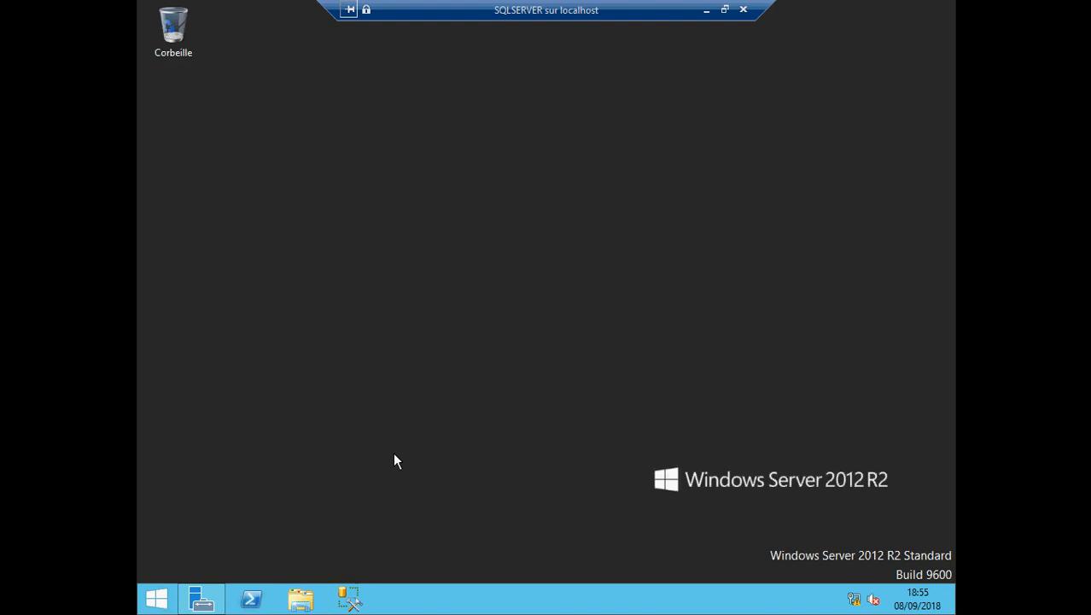
# Open SQL Server Management Studio and connect to the SQLSERVER Database Engine with Windows Authentication
pyautogui.click(350, 600)
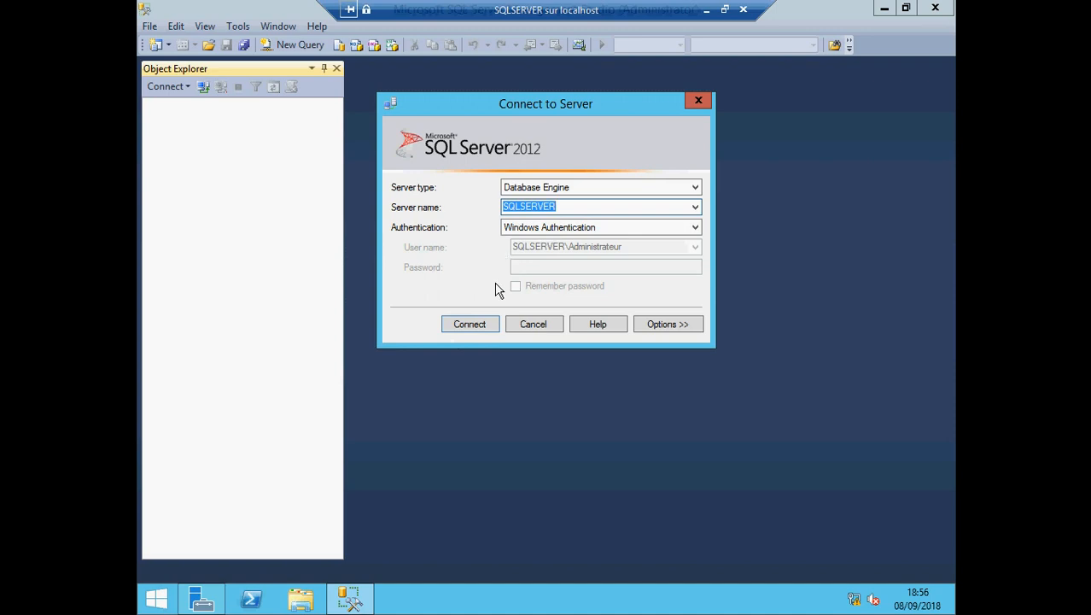
pyautogui.click(475, 330)
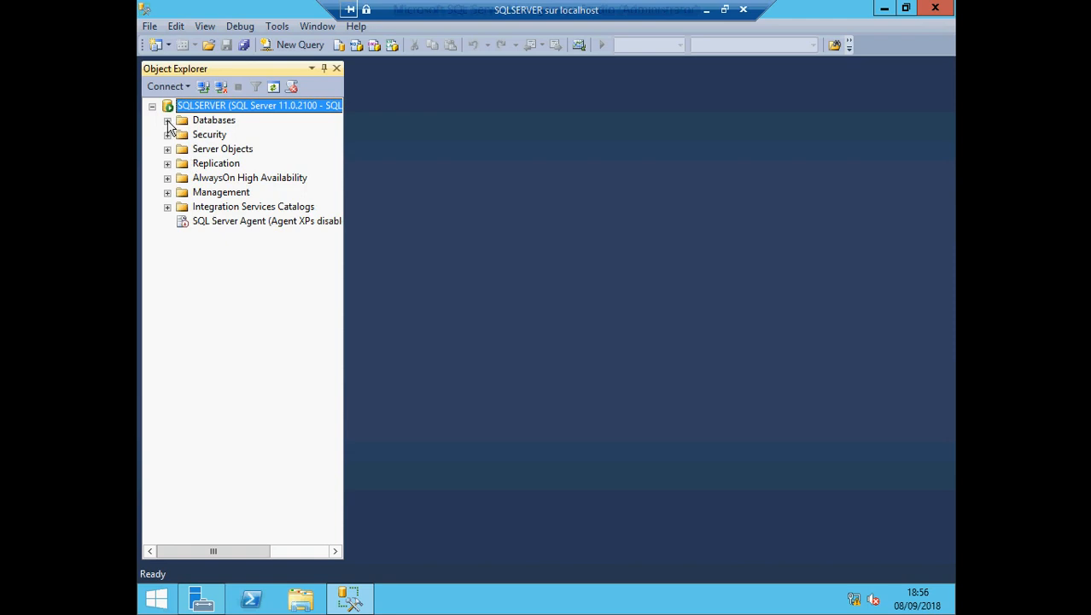
# Examine the system databases and the commands available for the Databases folder in the object tree
pyautogui.click(167, 120)
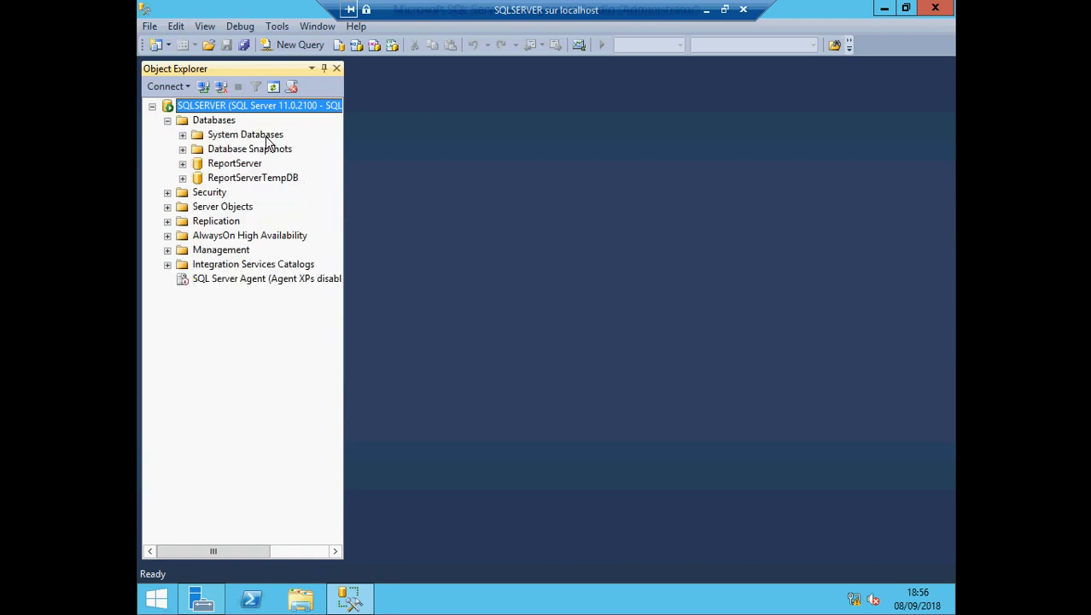
pyautogui.click(183, 135)
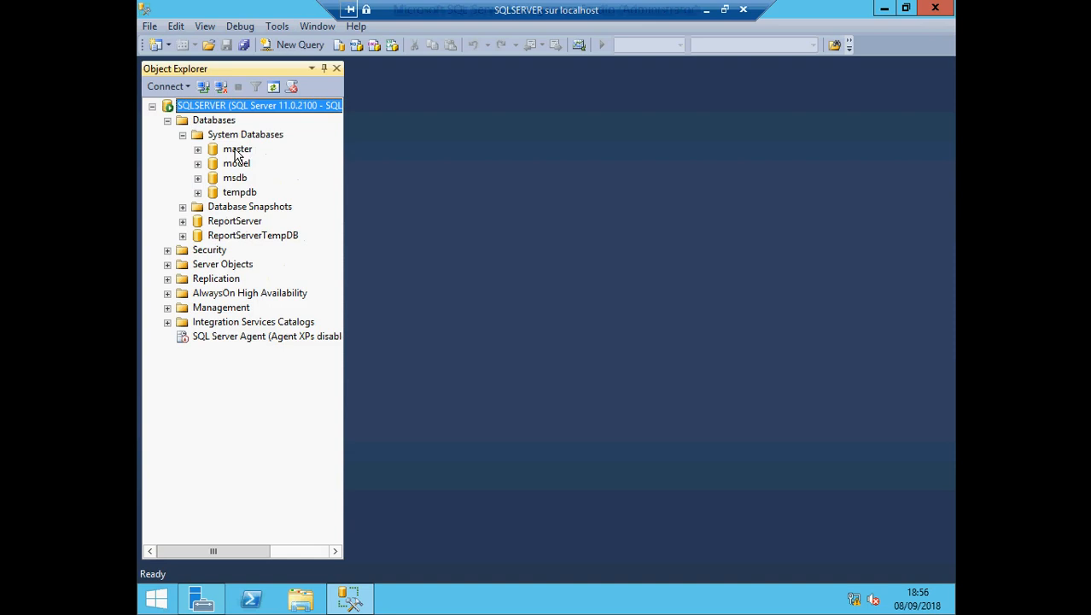
pyautogui.click(183, 135)
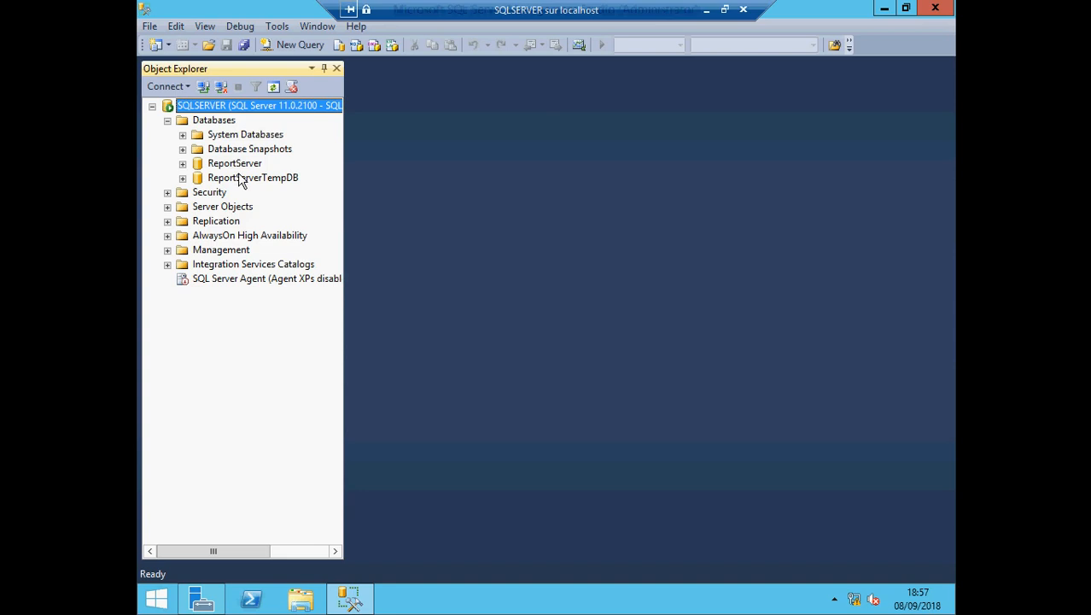
pyautogui.click(203, 123)
pyautogui.rightClick(203, 124)
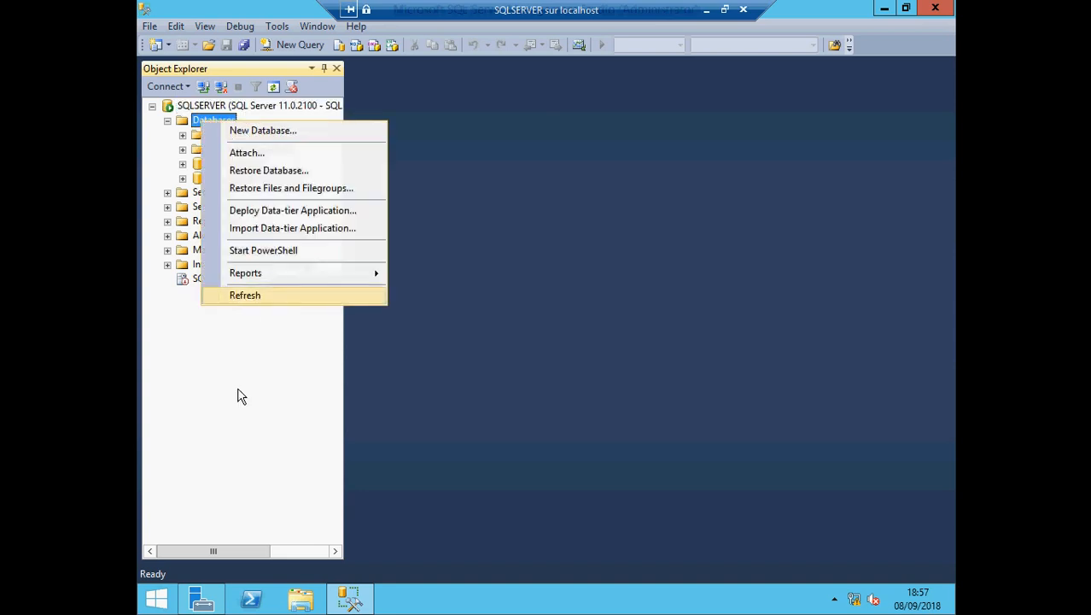
pyautogui.click(238, 418)
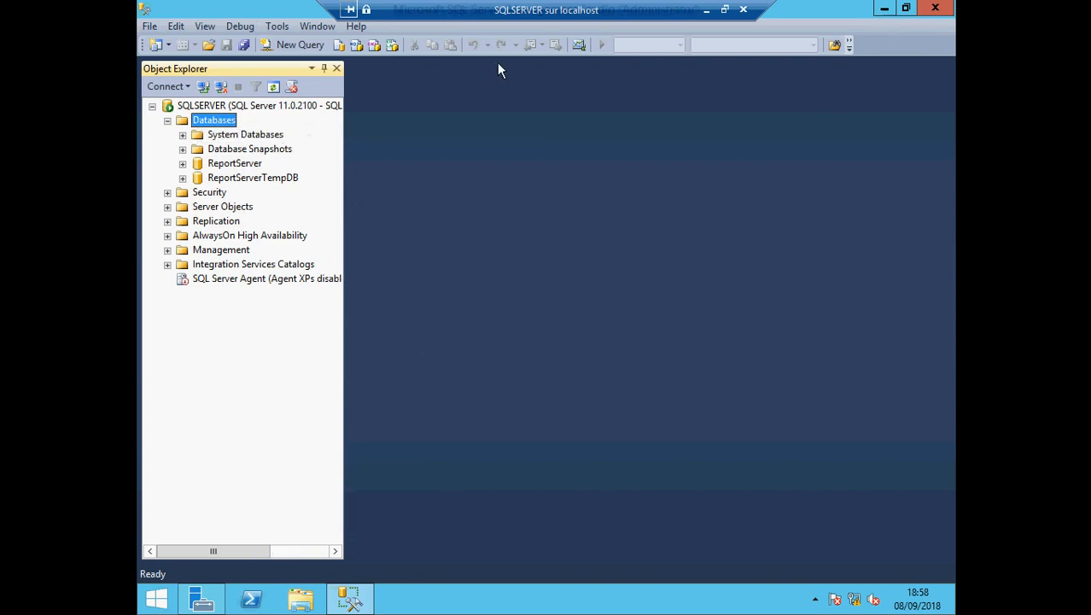
# Minimise Management Studio and the full-screen virtual machine to return to the host desktop
pyautogui.click(884, 9)
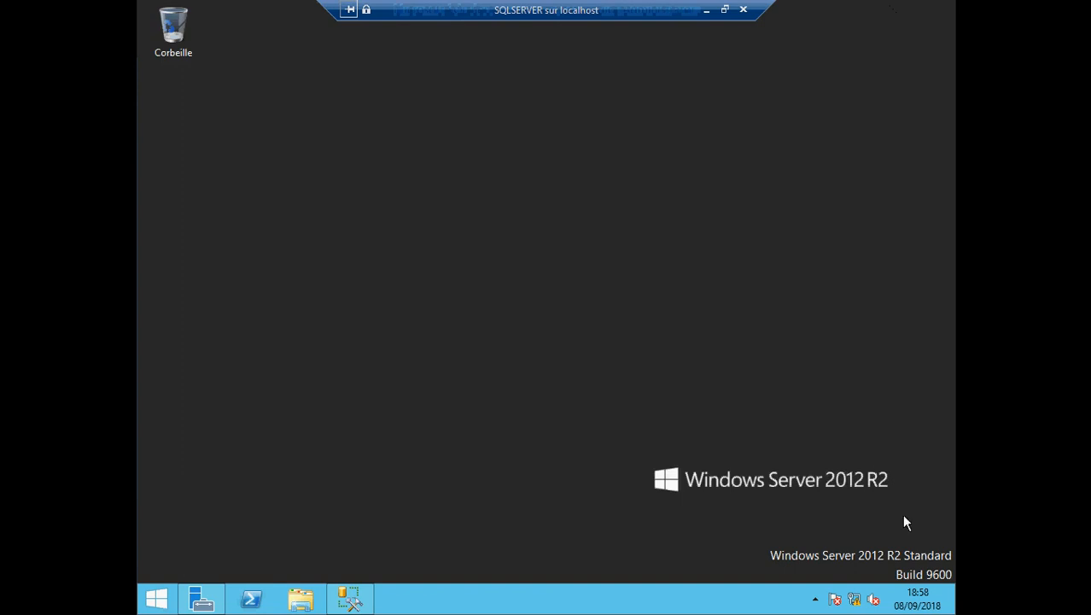
pyautogui.click(711, 10)
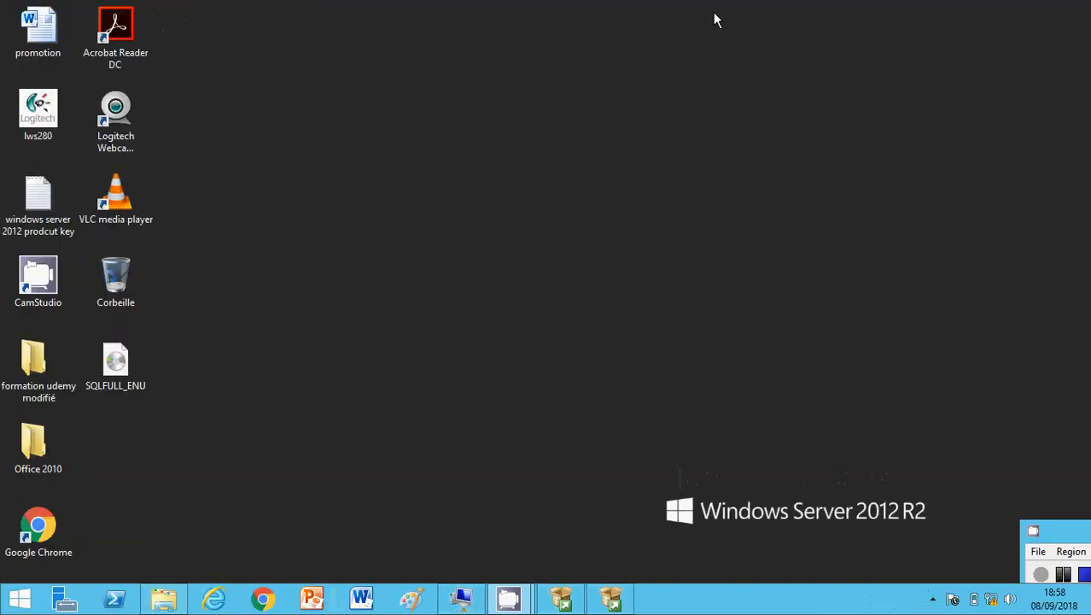